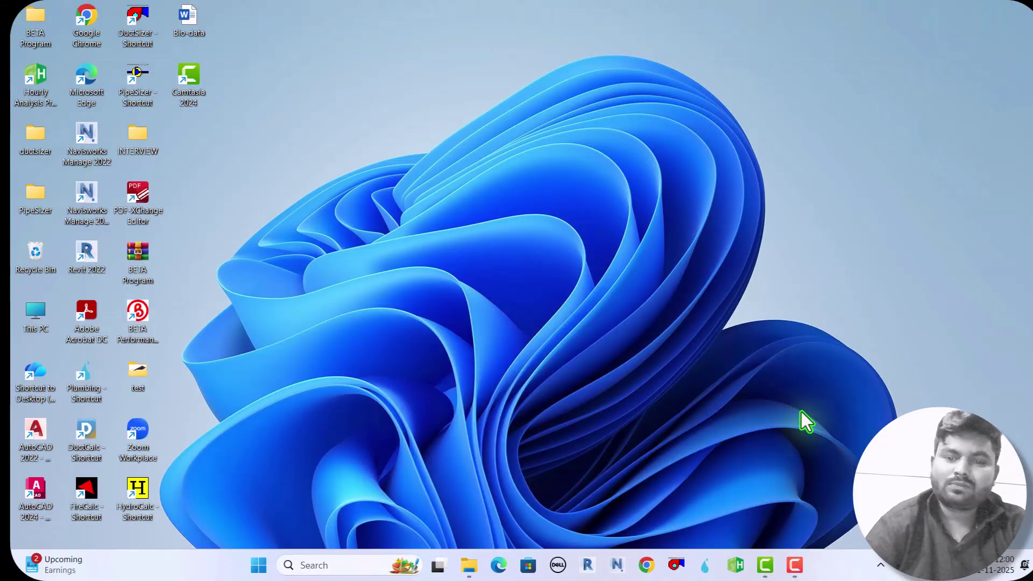
Launch HAP 6.2, dismiss the splash and What's New notices, and create a new project
{"action": "left_click", "coordinate": [744, 574]}
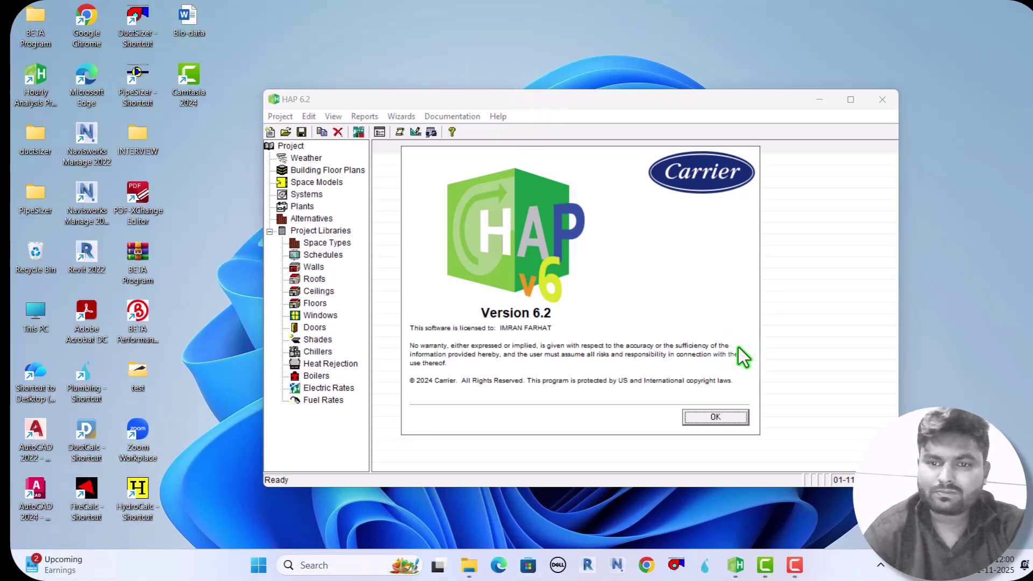
{"action": "left_click", "coordinate": [723, 417]}
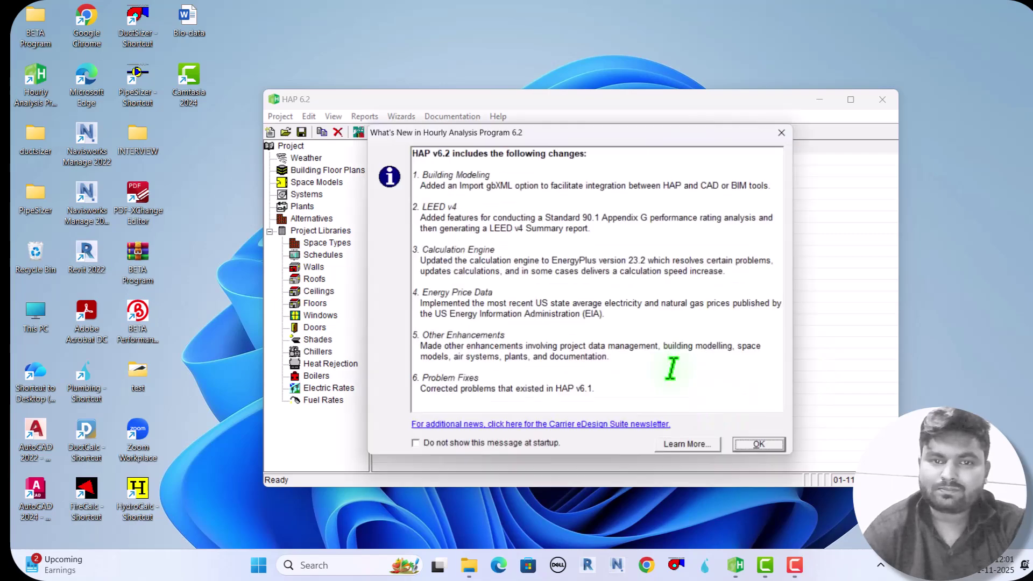
{"action": "left_click", "coordinate": [772, 446]}
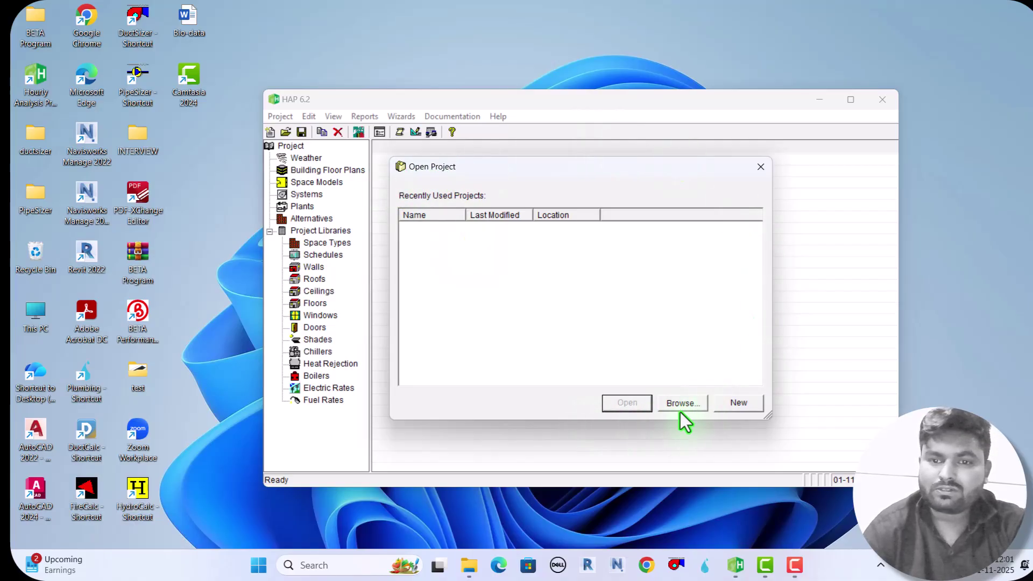
{"action": "left_click", "coordinate": [747, 408]}
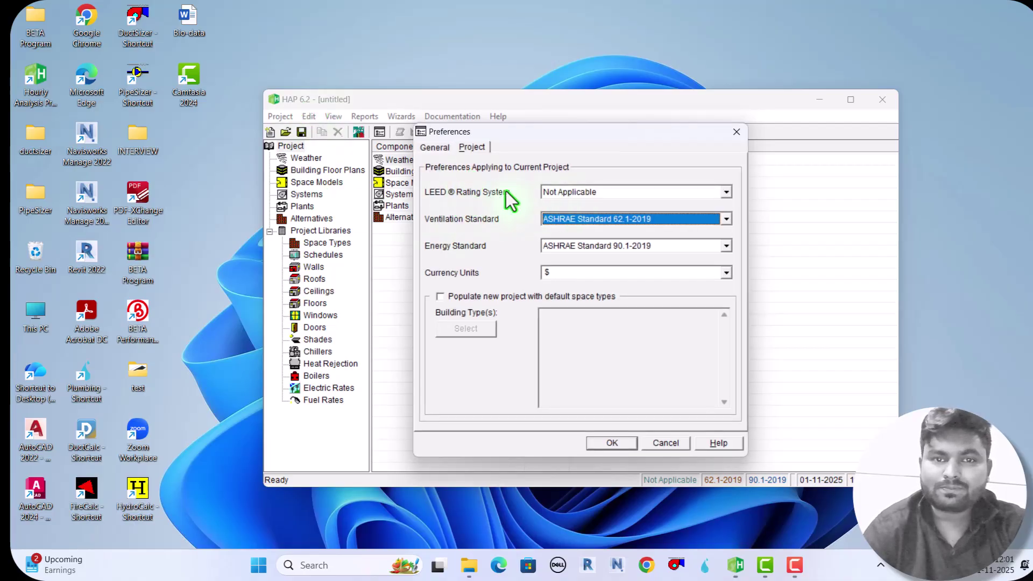
Choose LEED v4, ASHRAE 62.1-2019 ventilation and ASHRAE 90.1-2019 energy standard in Project preferences
{"action": "left_click", "coordinate": [725, 197]}
{"action": "left_click", "coordinate": [671, 210]}
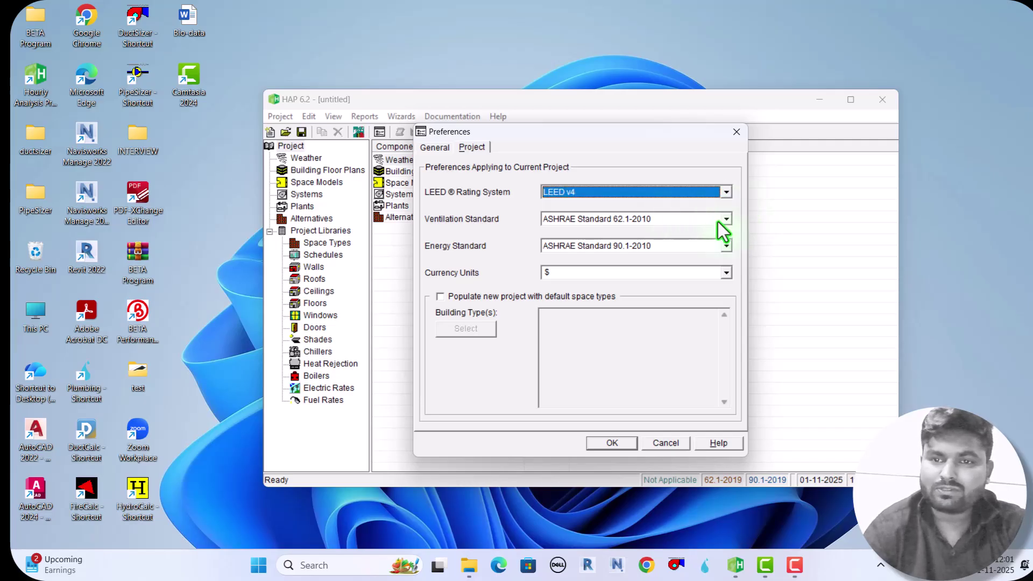
{"action": "left_click", "coordinate": [723, 220]}
{"action": "left_click", "coordinate": [672, 295]}
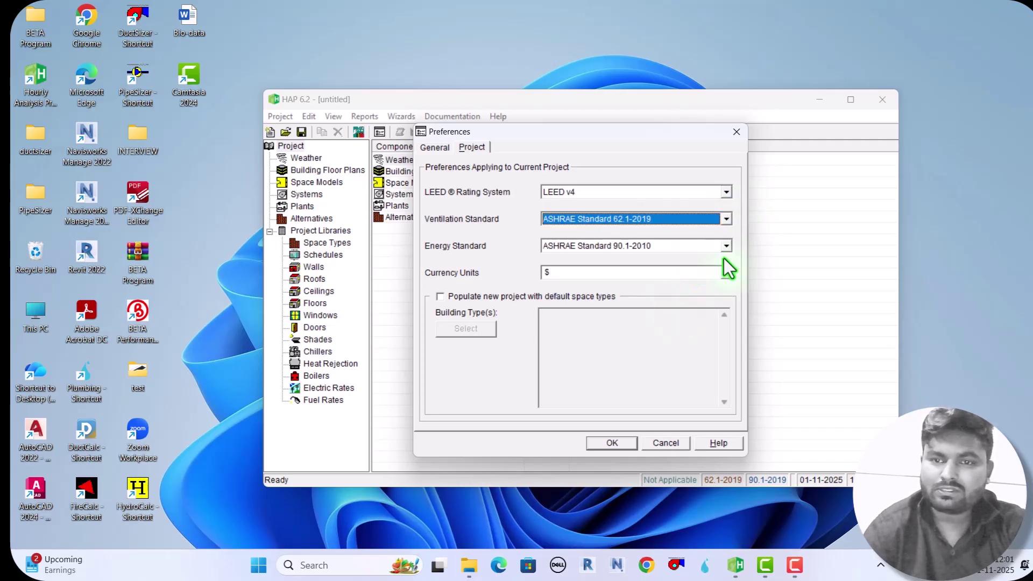
{"action": "left_click", "coordinate": [724, 248]}
{"action": "left_click", "coordinate": [664, 286]}
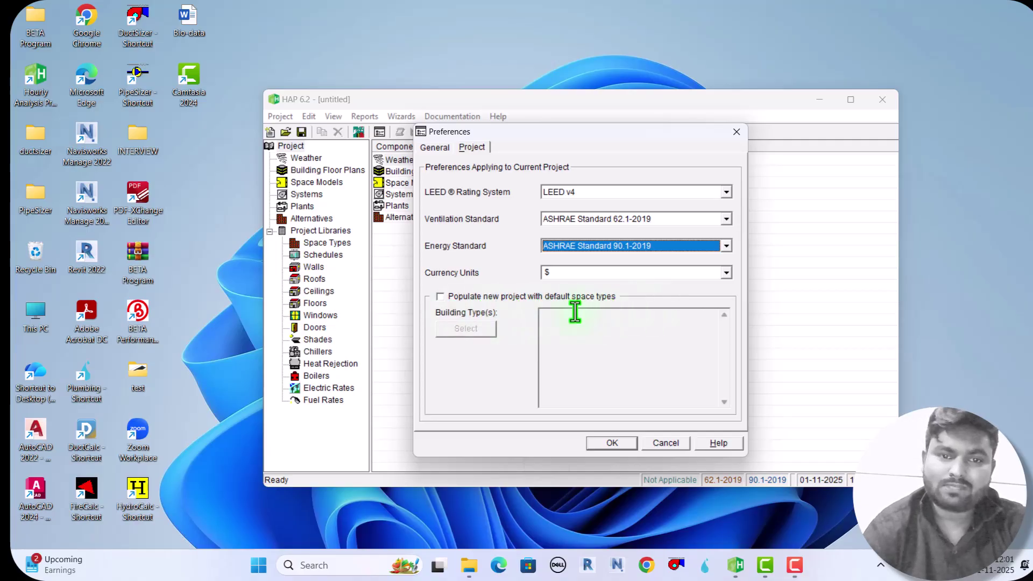
Enable default space types and check Courthouse, K-12, University, Hospital, Hotel, Motel, Office and Restaurant
{"action": "left_click", "coordinate": [441, 297]}
{"action": "left_click", "coordinate": [457, 330]}
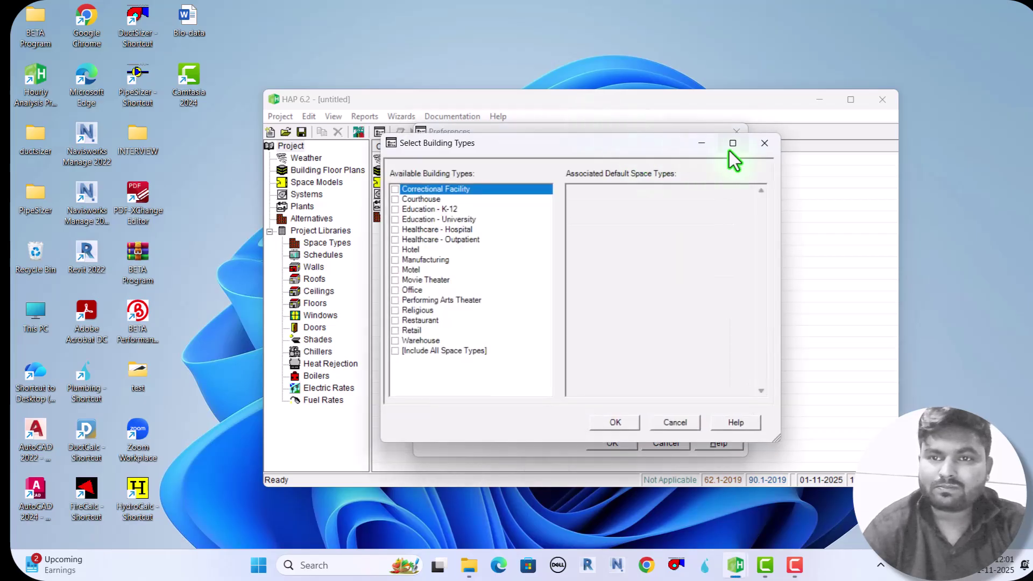
{"action": "left_click", "coordinate": [733, 143]}
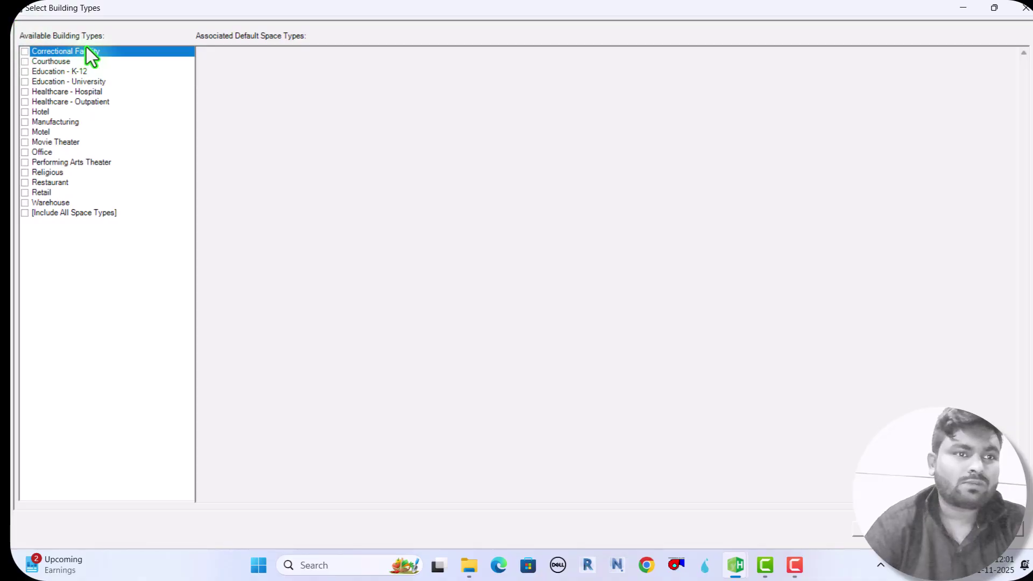
{"action": "left_click", "coordinate": [38, 63]}
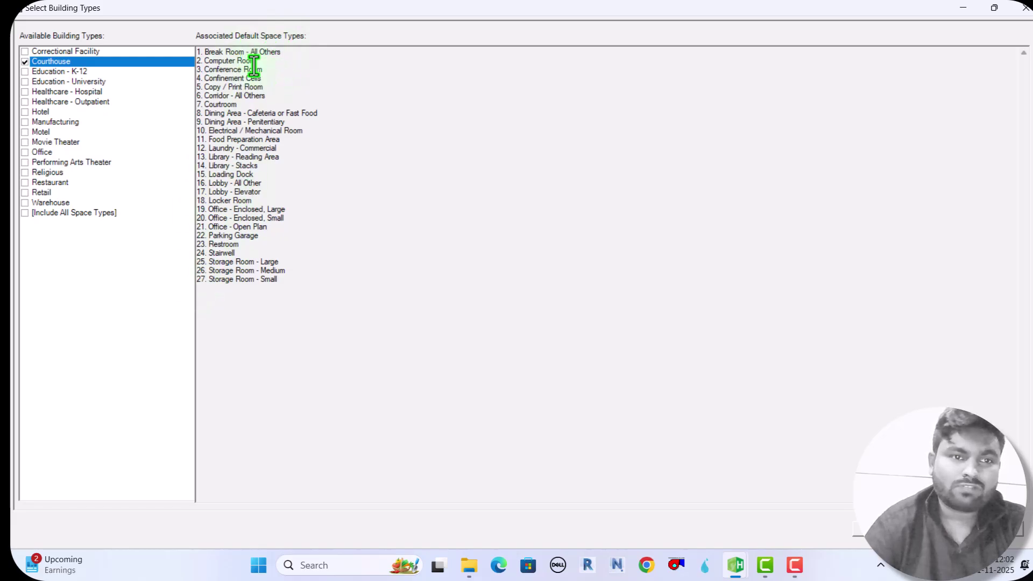
{"action": "left_click", "coordinate": [47, 76]}
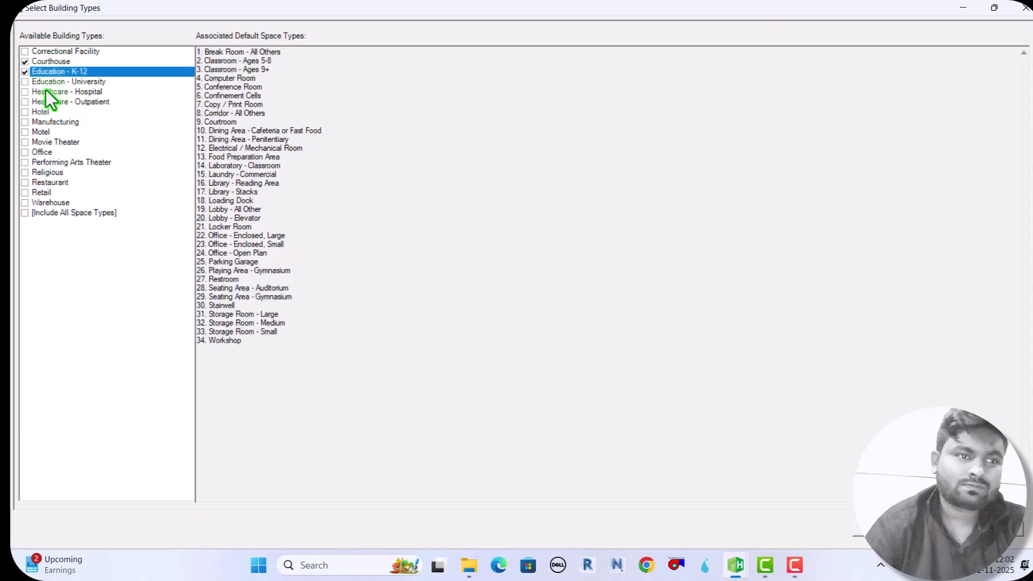
{"action": "left_click", "coordinate": [46, 83]}
{"action": "left_click", "coordinate": [44, 93]}
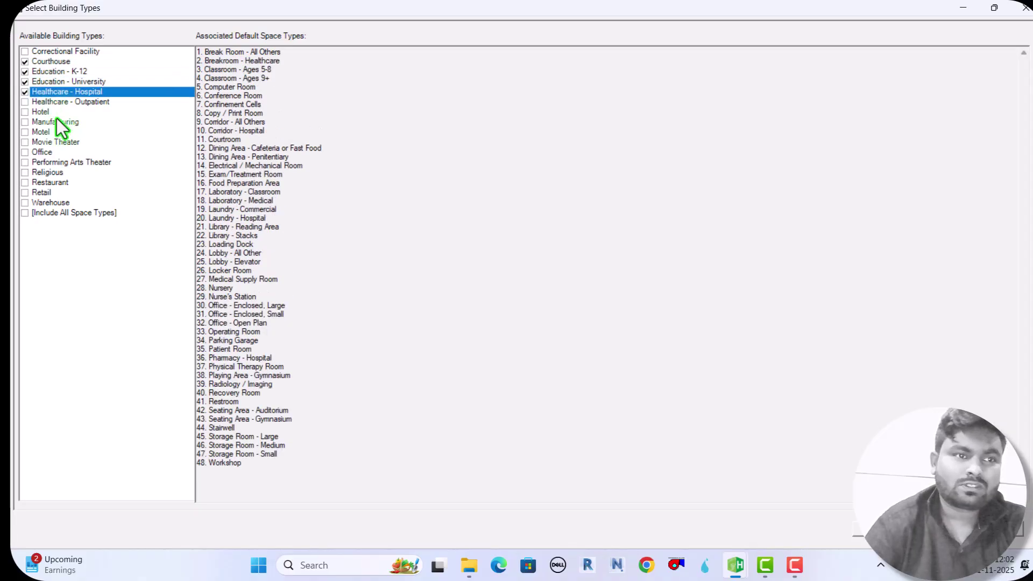
{"action": "left_click", "coordinate": [53, 117]}
{"action": "left_click", "coordinate": [50, 131]}
{"action": "left_click", "coordinate": [44, 153]}
{"action": "left_click", "coordinate": [47, 183]}
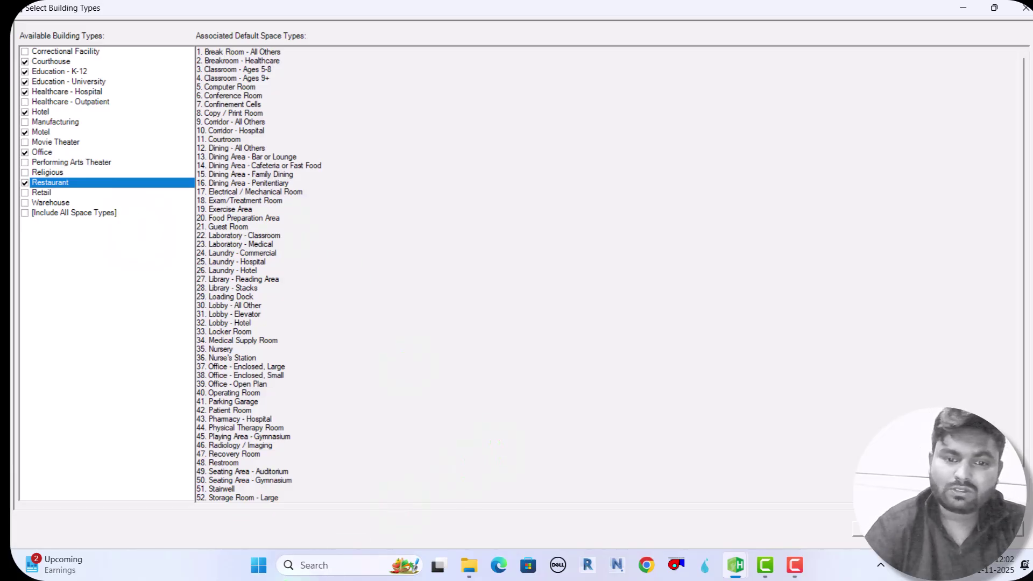
Open the ASHRAE 62.1-2019 PDF from the HVAC BOOK folder on D: in File Explorer
{"action": "left_click", "coordinate": [469, 565]}
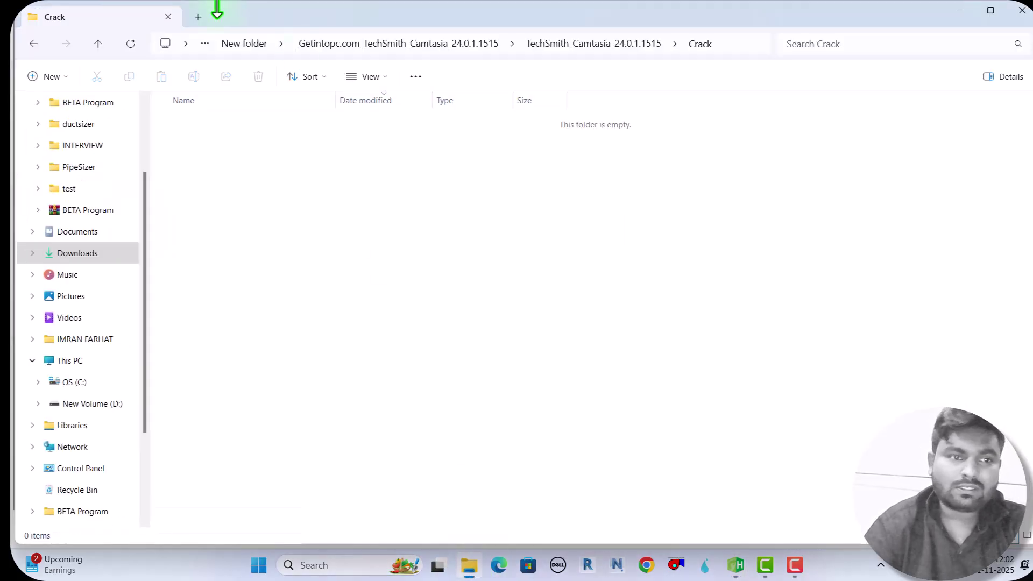
{"action": "left_click", "coordinate": [83, 405]}
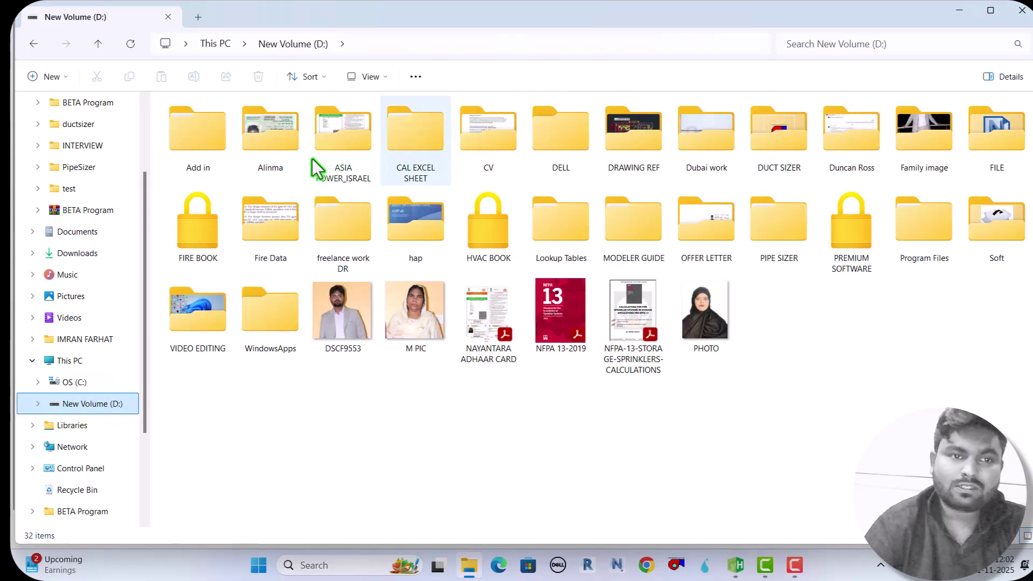
{"action": "left_click", "coordinate": [499, 240]}
{"action": "double_click", "coordinate": [499, 238]}
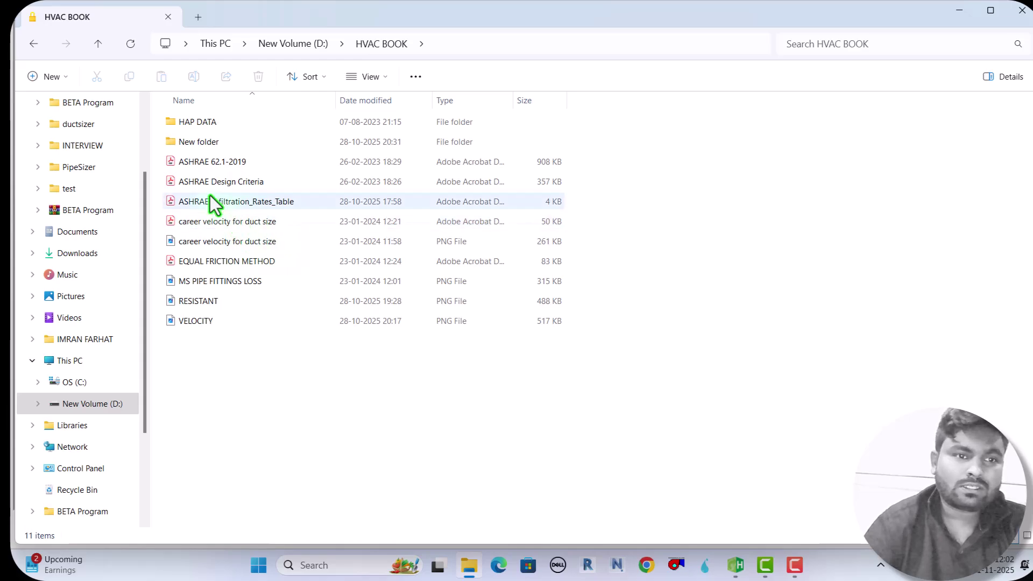
{"action": "double_click", "coordinate": [204, 164]}
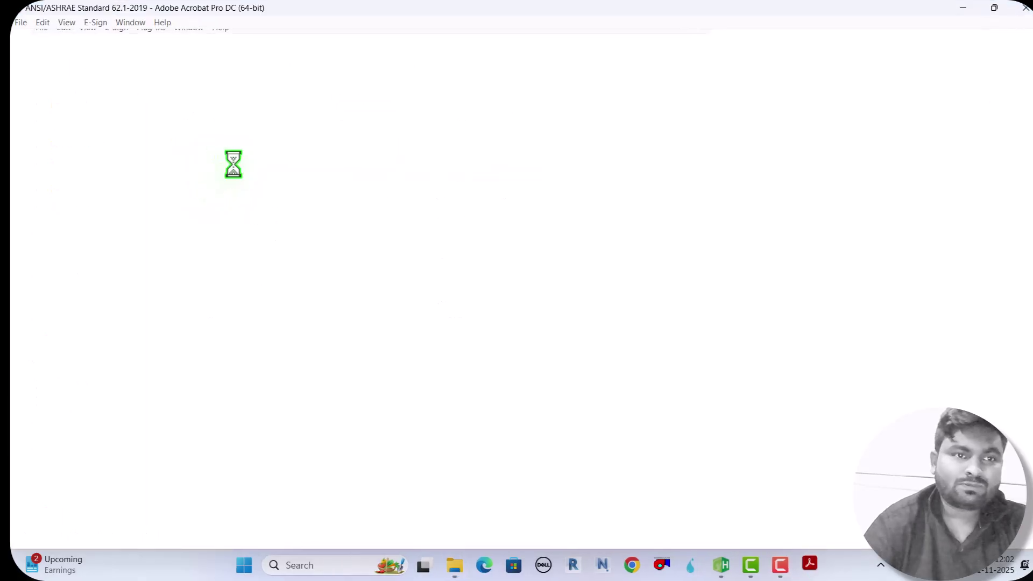
Scroll the PDF to Table 6-1's Office Buildings ventilation rates, hiding the Bookmarks pane
{"action": "scroll", "coordinate": [760, 285], "scroll_direction": "down", "scroll_amount": 3}
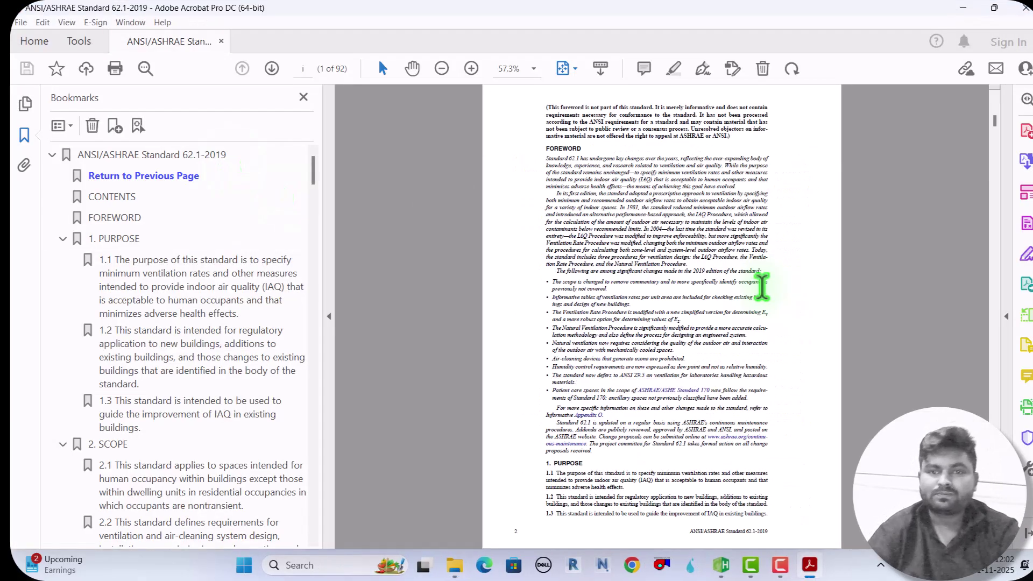
{"action": "scroll", "coordinate": [761, 287], "scroll_direction": "down", "scroll_amount": 20}
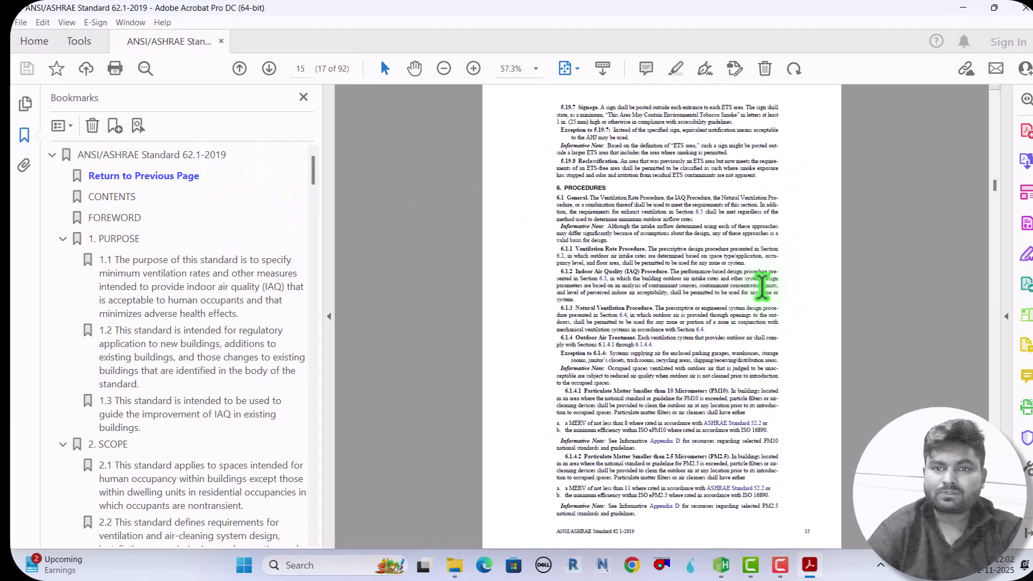
{"action": "scroll", "coordinate": [761, 286], "scroll_direction": "down", "scroll_amount": 12}
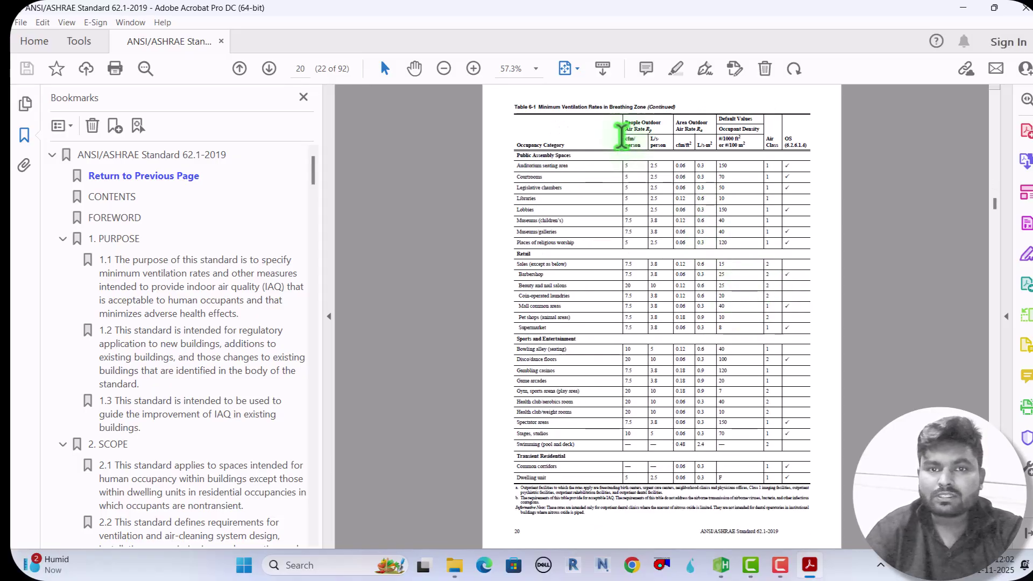
{"action": "scroll", "coordinate": [595, 219], "scroll_direction": "up", "scroll_amount": 4, "text": "ctrl"}
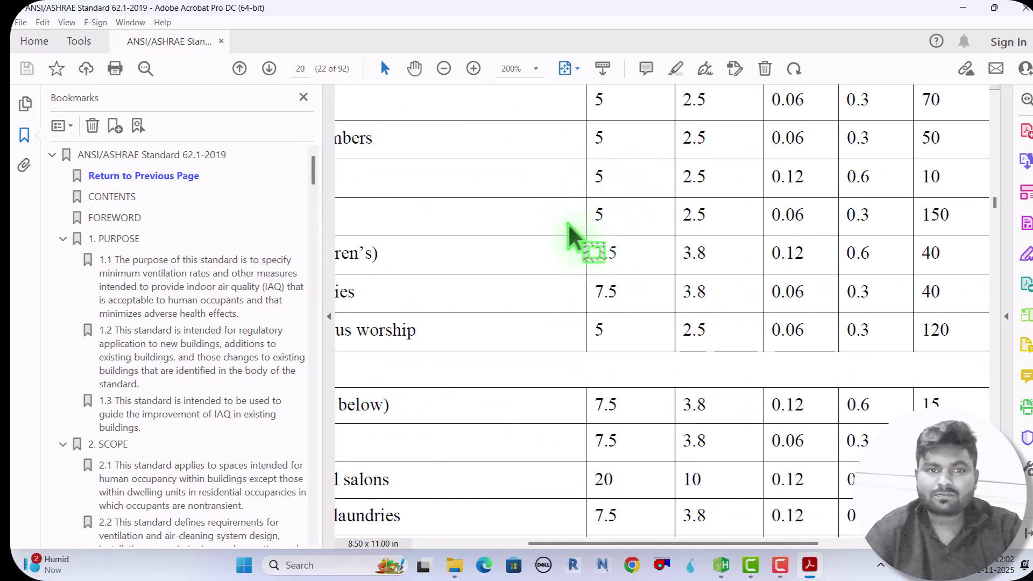
{"action": "left_click", "coordinate": [329, 318]}
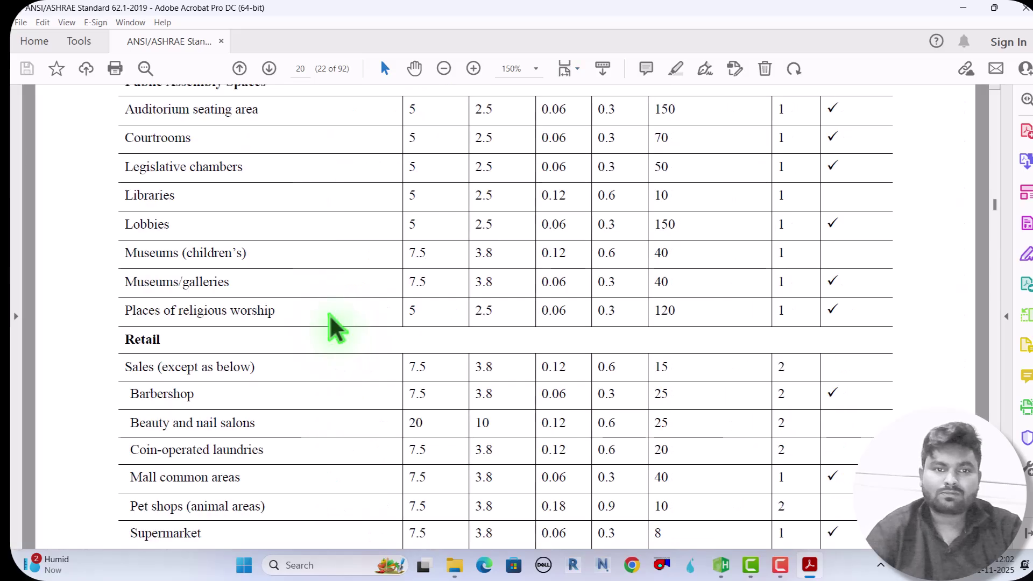
{"action": "scroll", "coordinate": [301, 323], "scroll_direction": "up", "scroll_amount": 3}
{"action": "scroll", "coordinate": [309, 323], "scroll_direction": "up", "scroll_amount": 10}
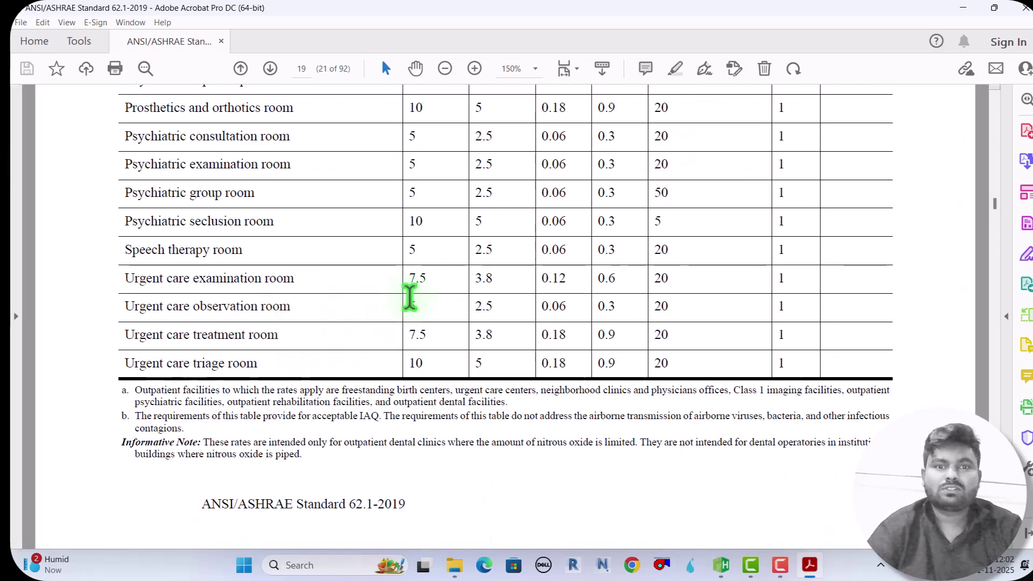
{"action": "scroll", "coordinate": [405, 298], "scroll_direction": "up", "scroll_amount": 10}
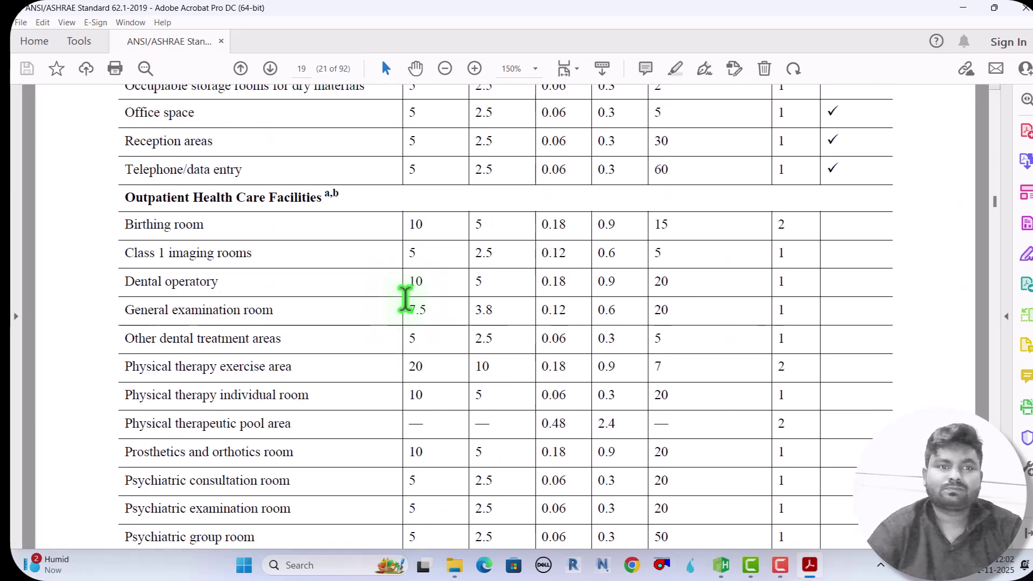
{"action": "scroll", "coordinate": [404, 298], "scroll_direction": "up", "scroll_amount": 5}
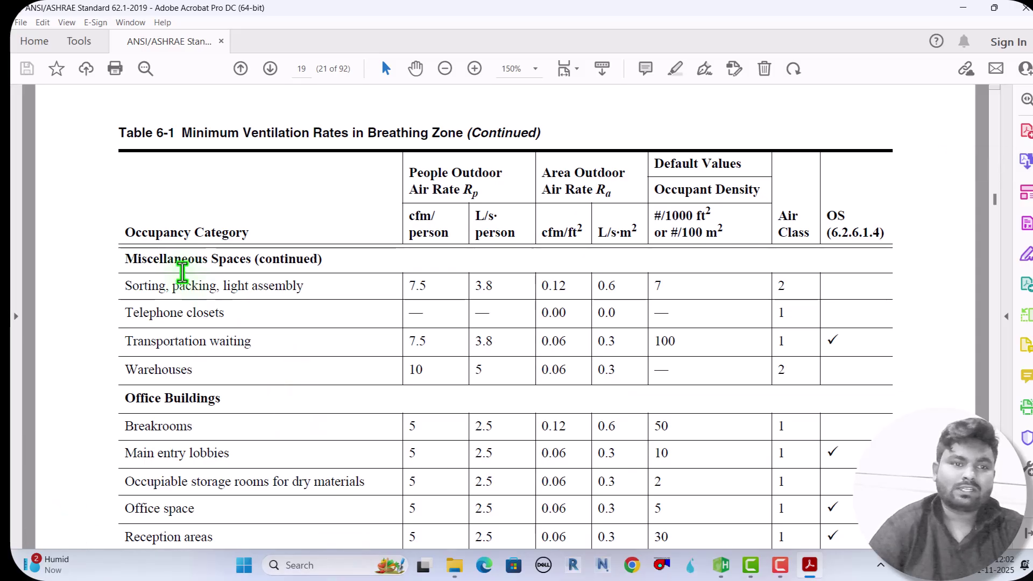
{"action": "scroll", "coordinate": [153, 415], "scroll_direction": "down", "scroll_amount": 3}
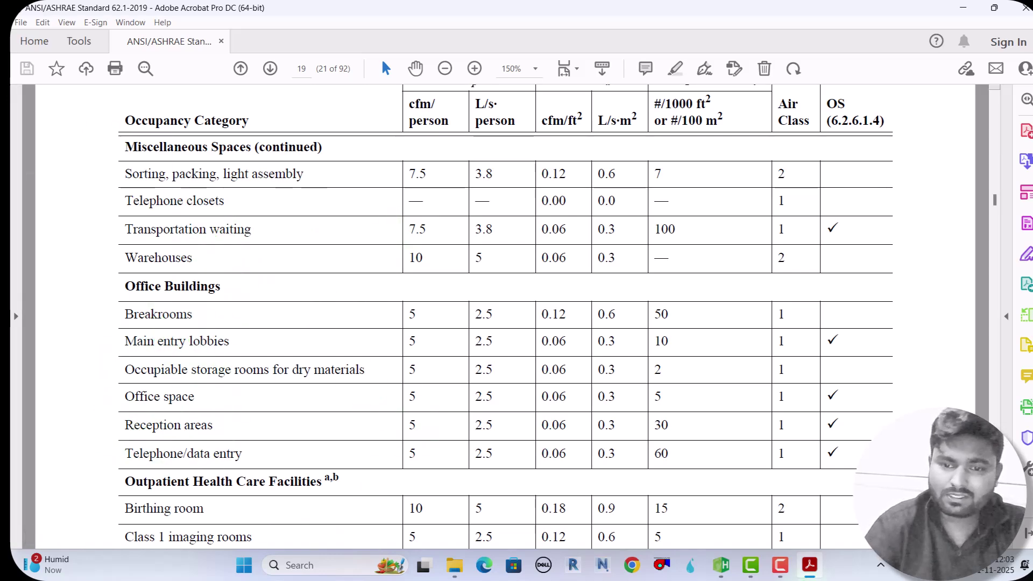
Switch between HAP's Select Building Types window and the ASHRAE 62.1 PDF in Acrobat
{"action": "mouse_move", "coordinate": [727, 574]}
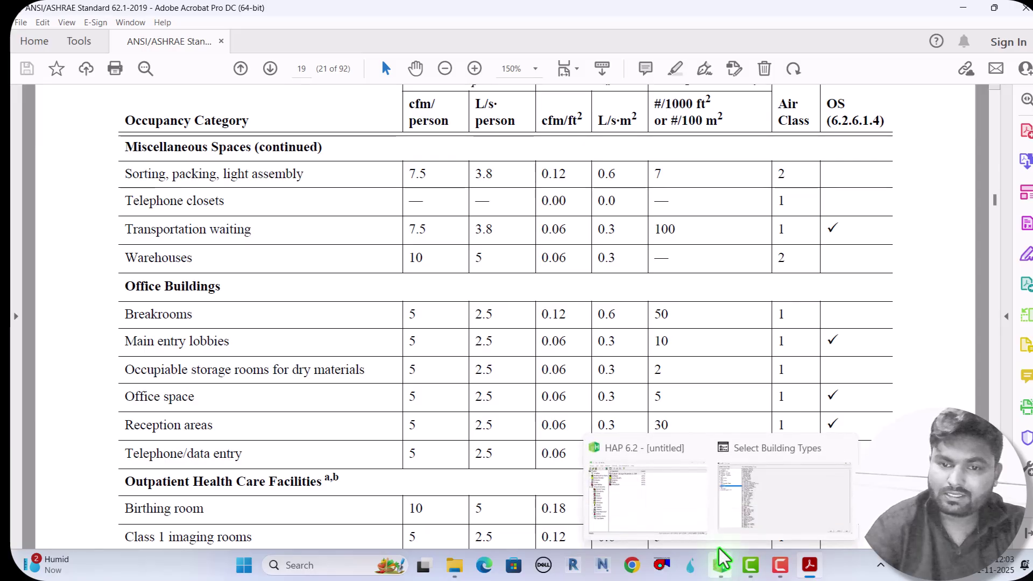
{"action": "mouse_move", "coordinate": [725, 498]}
{"action": "left_click", "coordinate": [776, 490]}
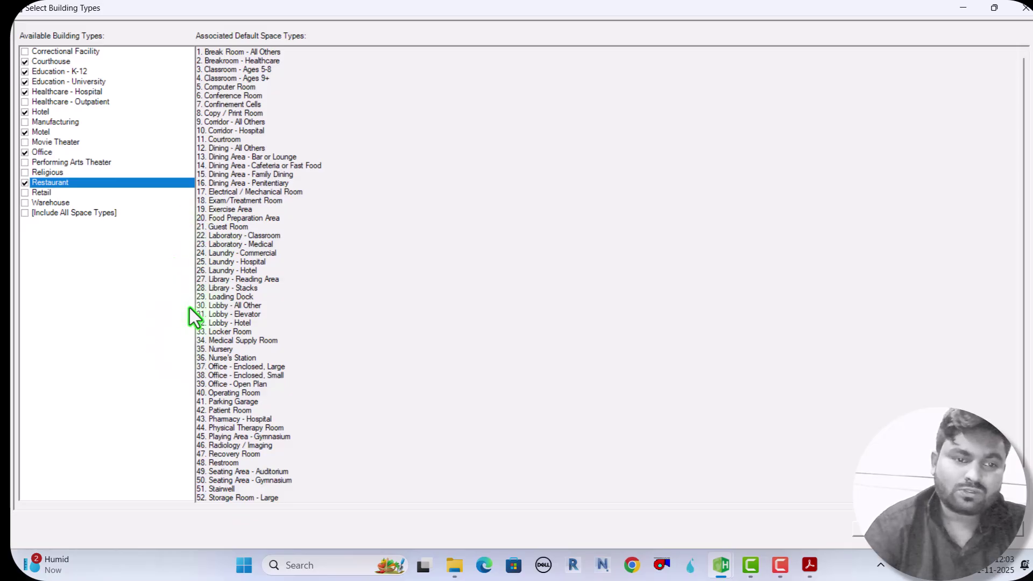
{"action": "mouse_move", "coordinate": [808, 567]}
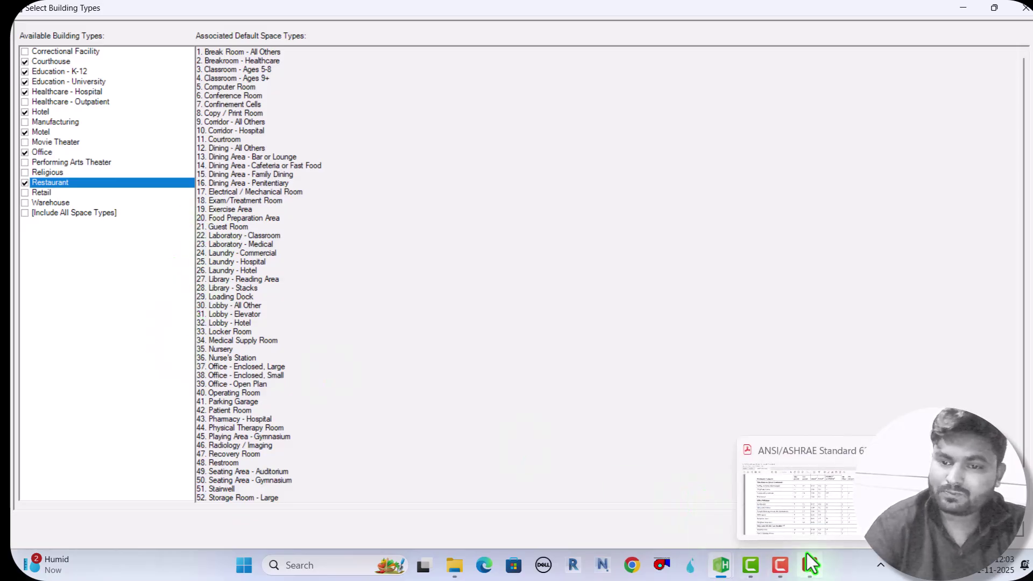
{"action": "mouse_move", "coordinate": [806, 515]}
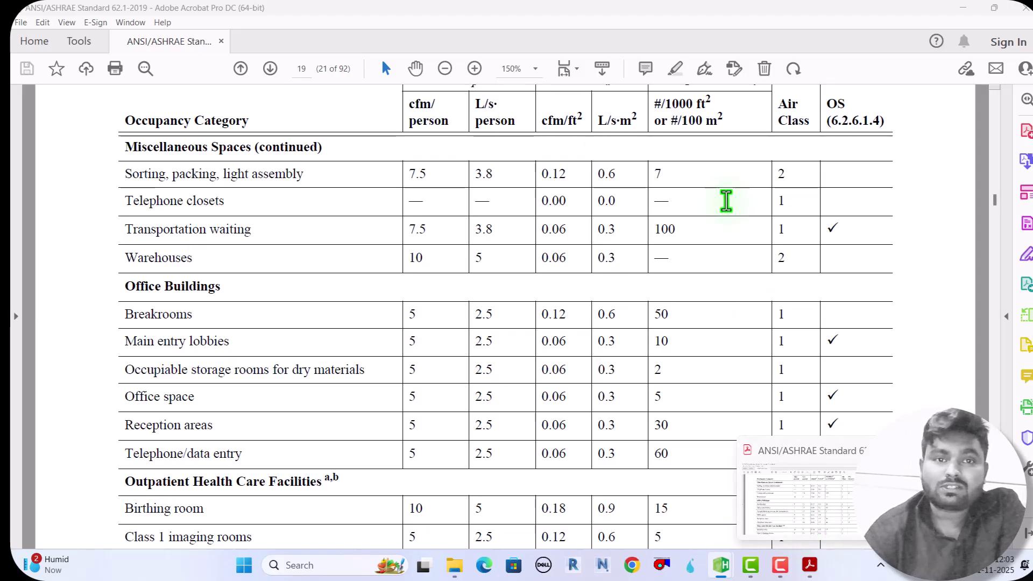
{"action": "key", "text": "alt+Tab"}
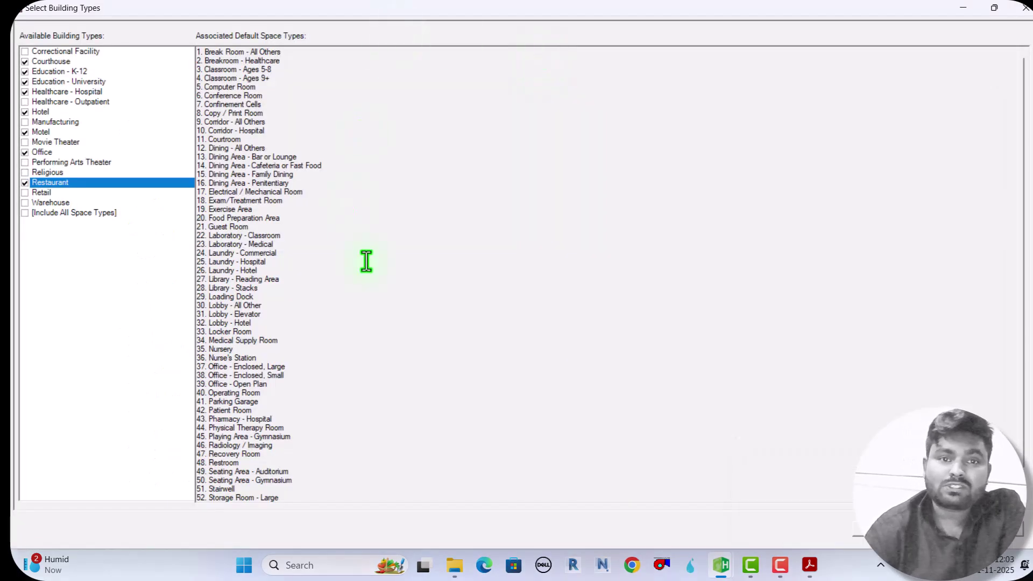
{"action": "left_click", "coordinate": [810, 565]}
{"action": "scroll", "coordinate": [548, 226], "scroll_direction": "up", "scroll_amount": 2}
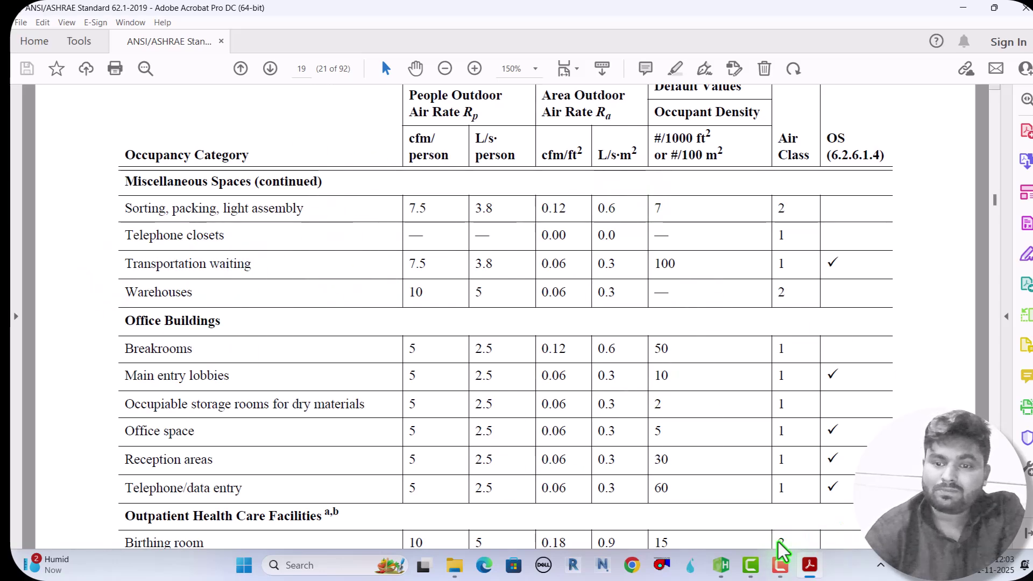
Clear every building type checkbox in the Select Building Types list
{"action": "mouse_move", "coordinate": [722, 562]}
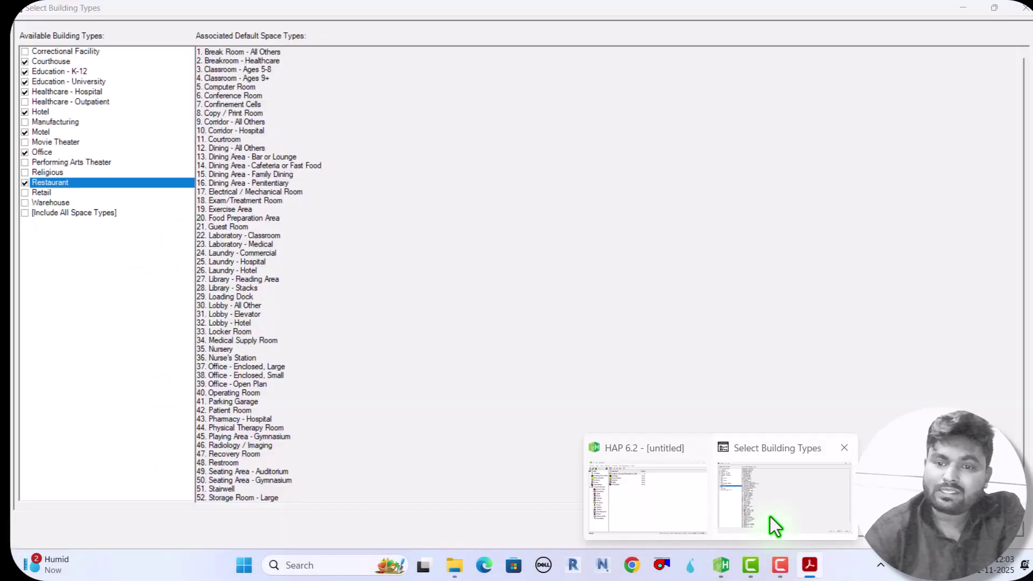
{"action": "left_click", "coordinate": [769, 514]}
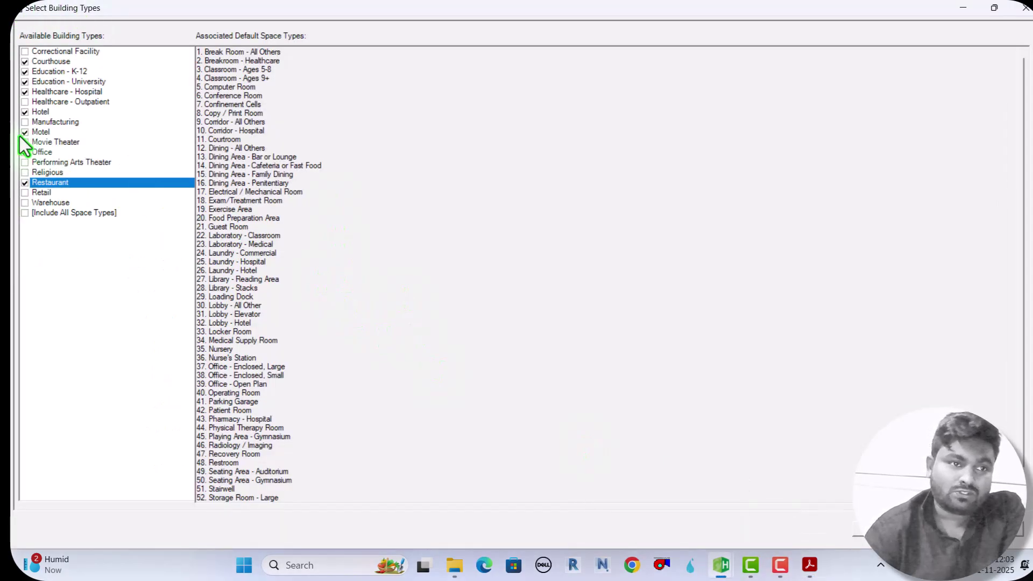
{"action": "left_click", "coordinate": [25, 153]}
{"action": "left_click", "coordinate": [25, 182]}
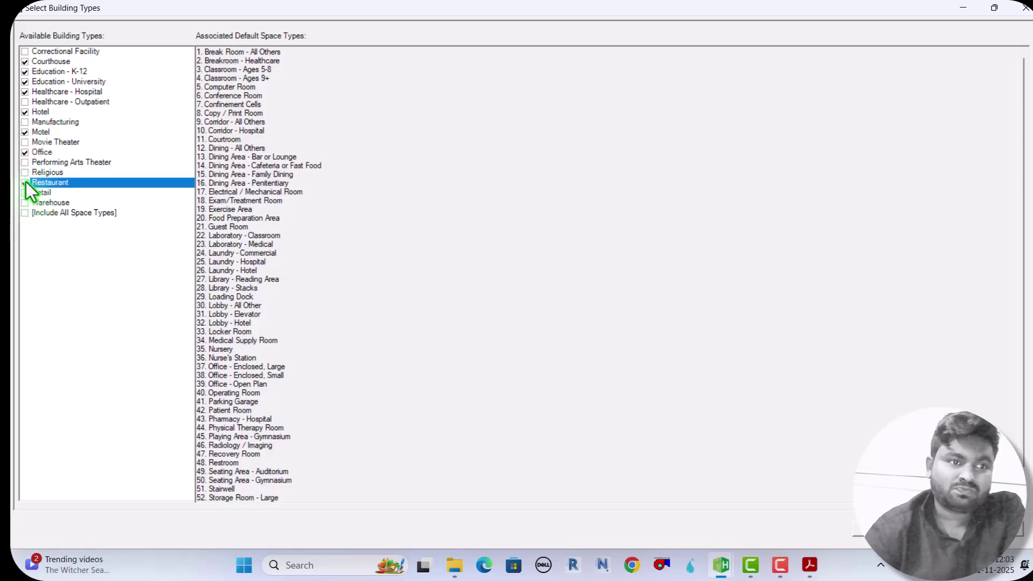
{"action": "left_click", "coordinate": [25, 182]}
{"action": "left_click", "coordinate": [25, 152]}
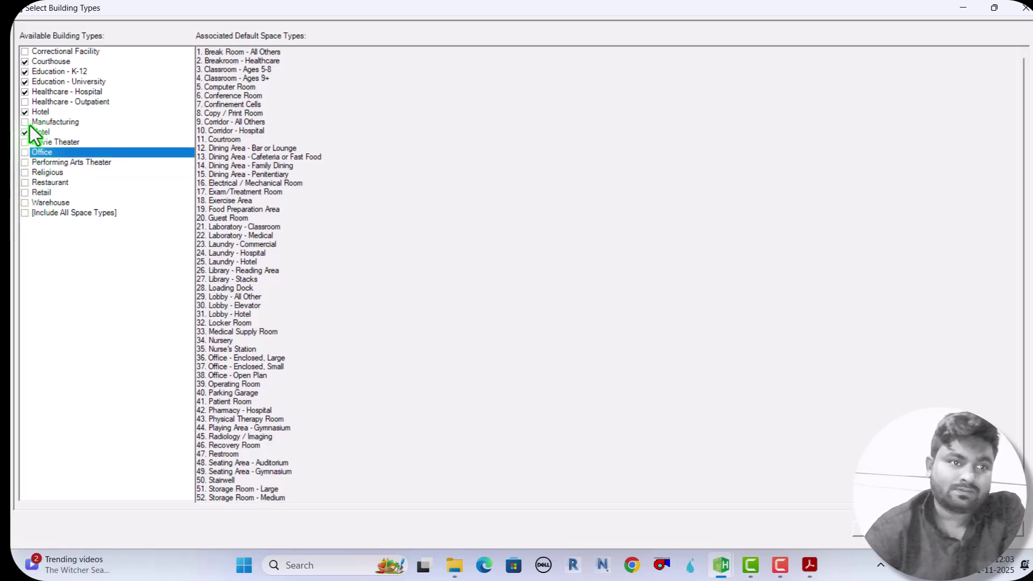
{"action": "left_click", "coordinate": [24, 132]}
{"action": "left_click", "coordinate": [25, 112]}
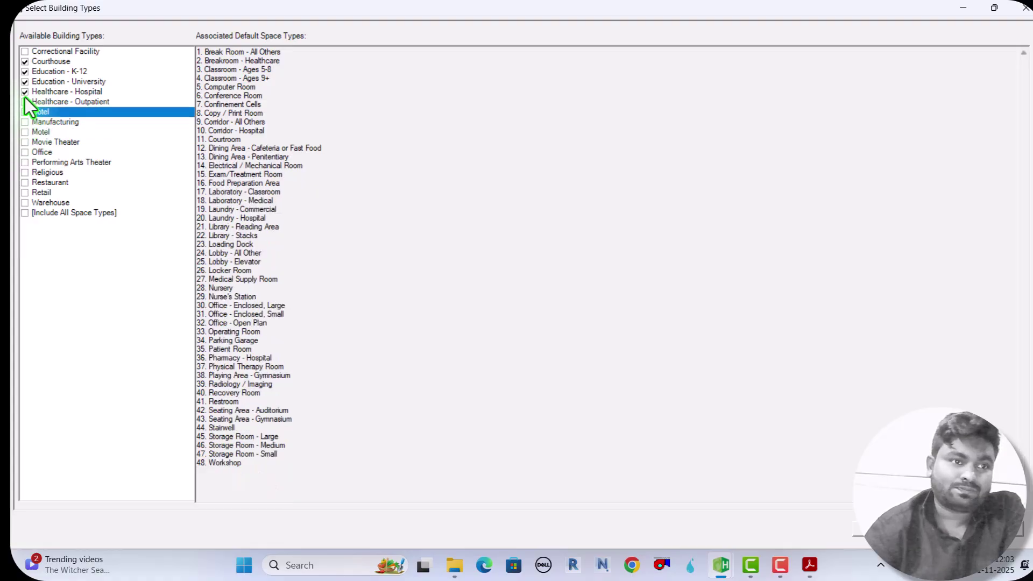
{"action": "left_click", "coordinate": [25, 92]}
{"action": "left_click", "coordinate": [24, 81]}
{"action": "left_click", "coordinate": [25, 62]}
{"action": "left_click", "coordinate": [25, 71]}
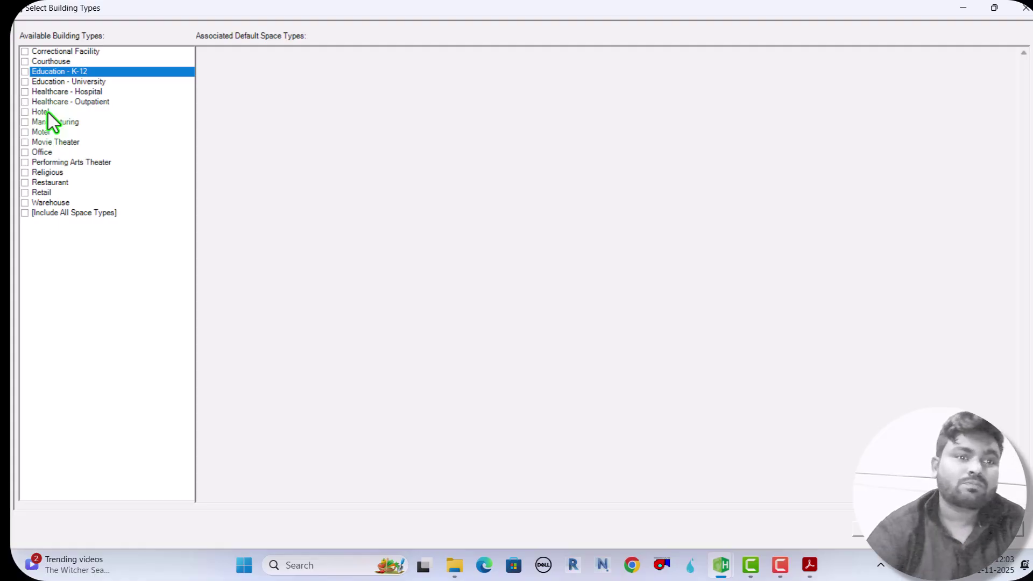
Check only Office, confirm the building type choice and accept the Preferences
{"action": "left_click", "coordinate": [25, 152]}
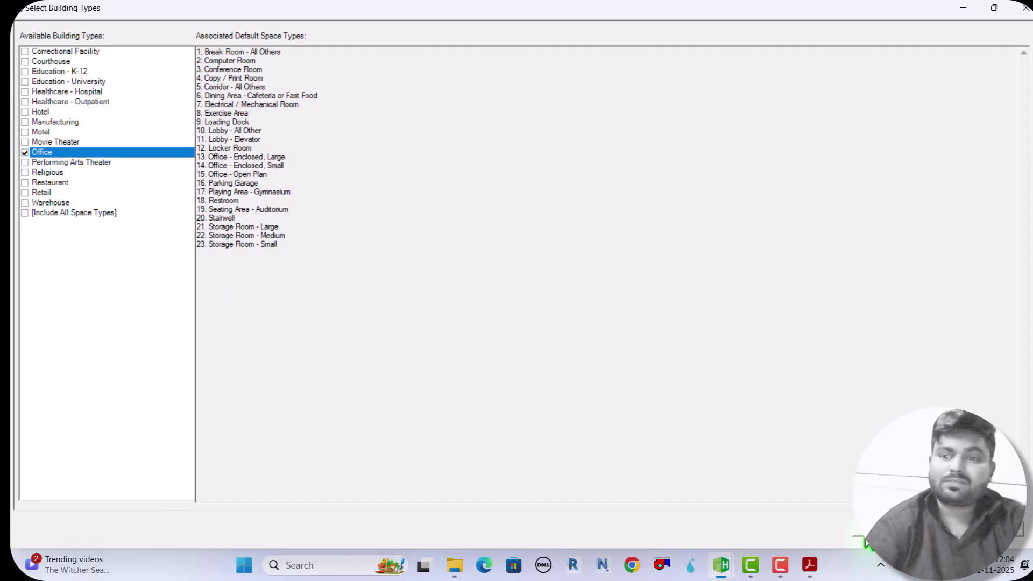
{"action": "key", "text": "Return"}
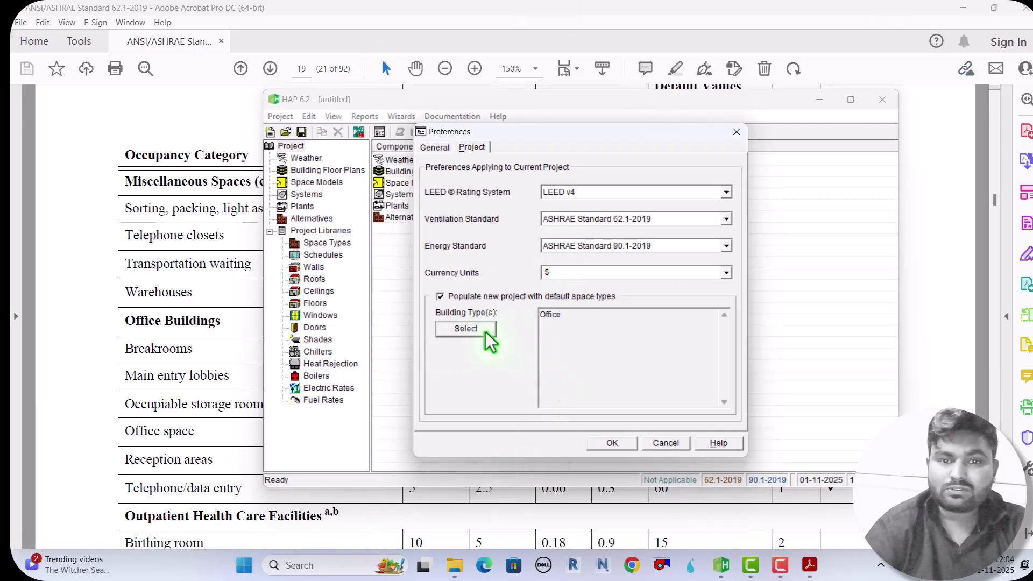
{"action": "left_click", "coordinate": [602, 444]}
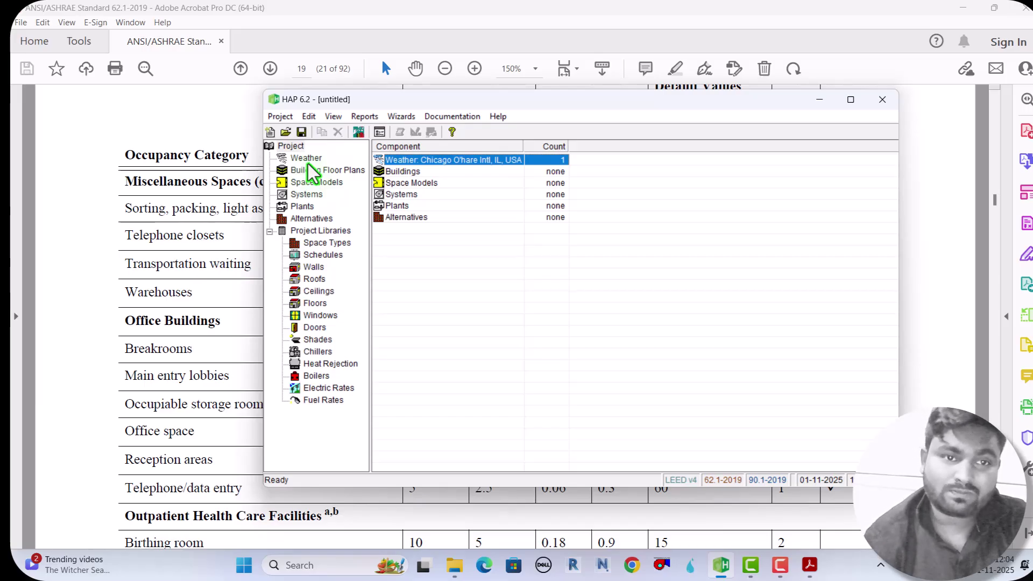
Open the Chicago O'Hare weather properties from the project tree and begin selecting a new station
{"action": "left_click", "coordinate": [316, 157]}
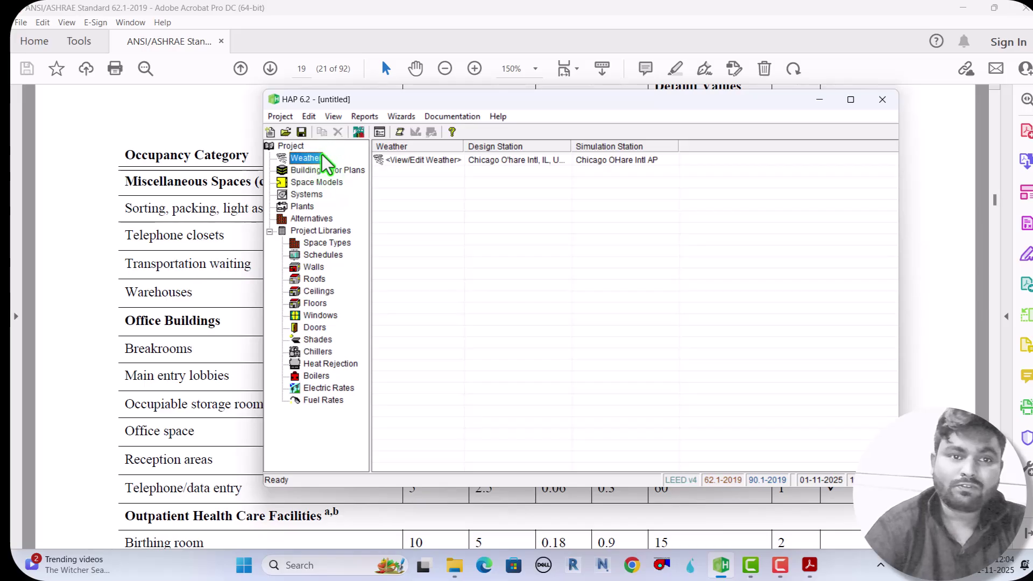
{"action": "double_click", "coordinate": [396, 167]}
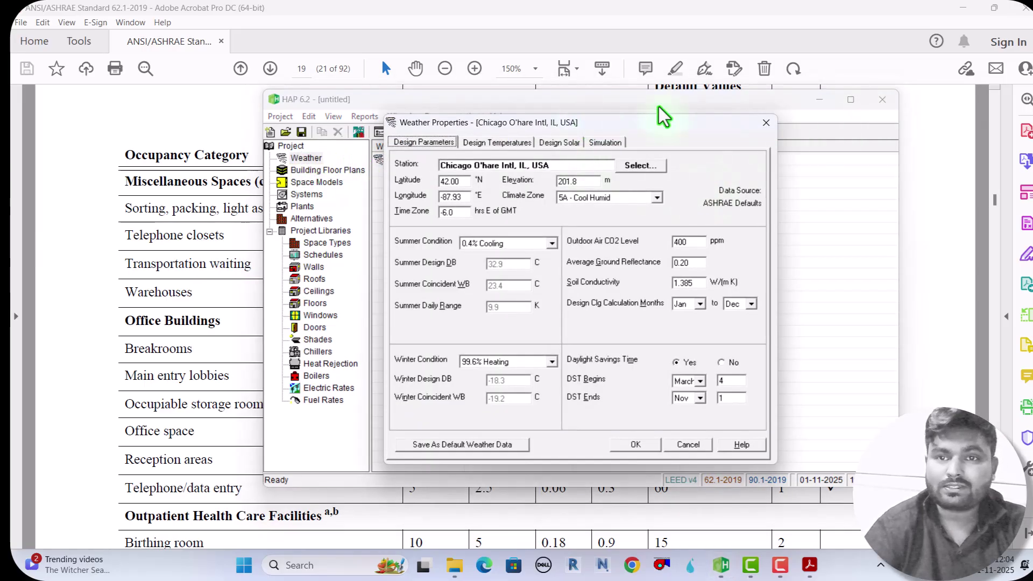
{"action": "left_click_drag", "start_coordinate": [625, 128], "coordinate": [546, 103]}
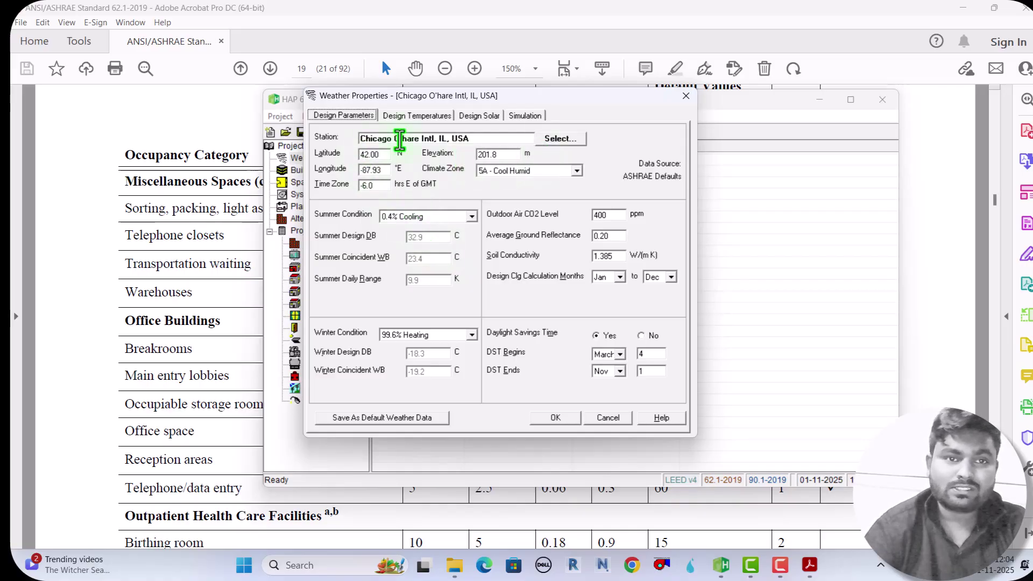
{"action": "left_click", "coordinate": [558, 139]}
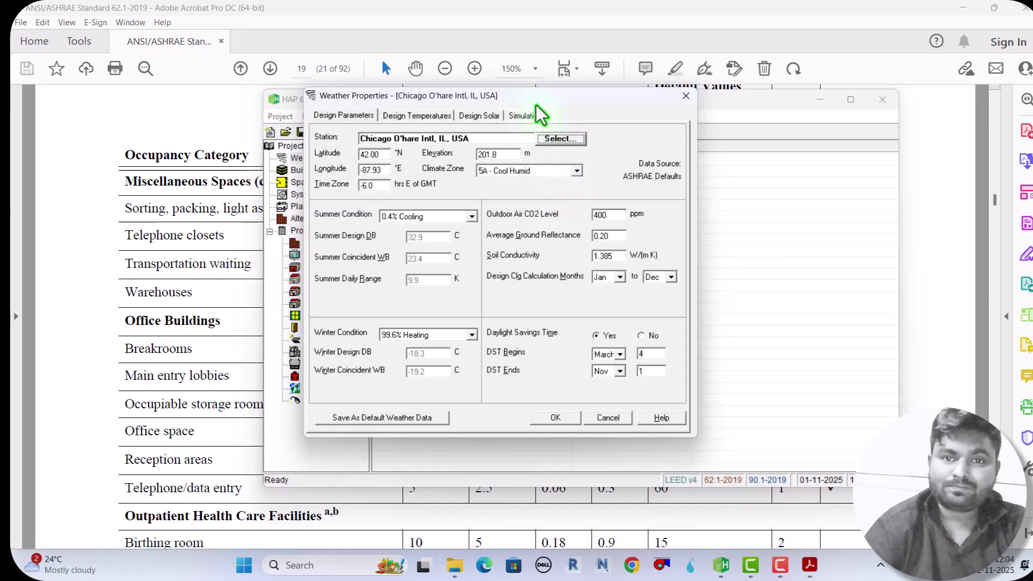
Search the Weather Wizard by city and choose Jeddah, Saudi Arabia as the location
{"action": "left_click", "coordinate": [554, 142]}
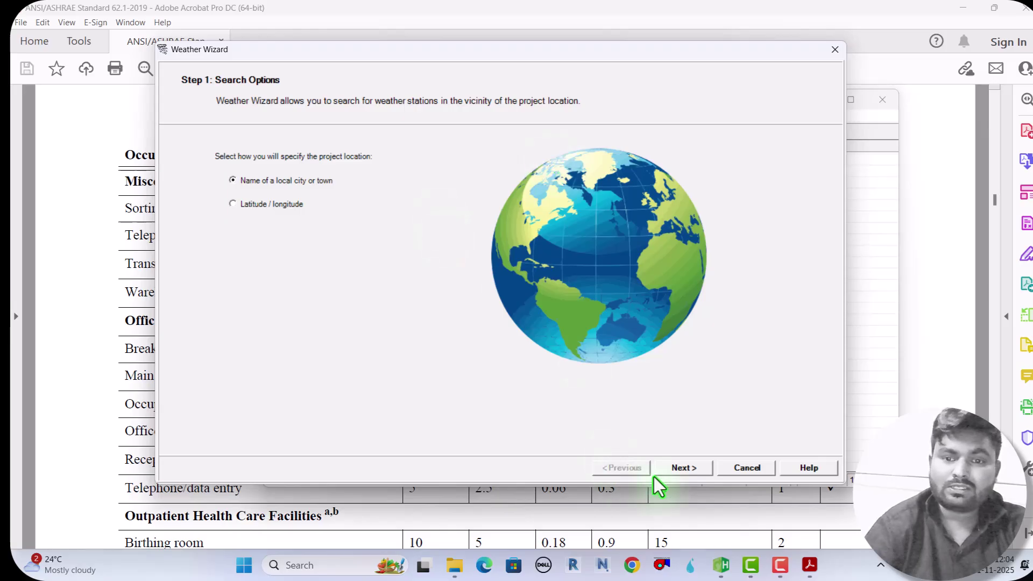
{"action": "left_click", "coordinate": [679, 468]}
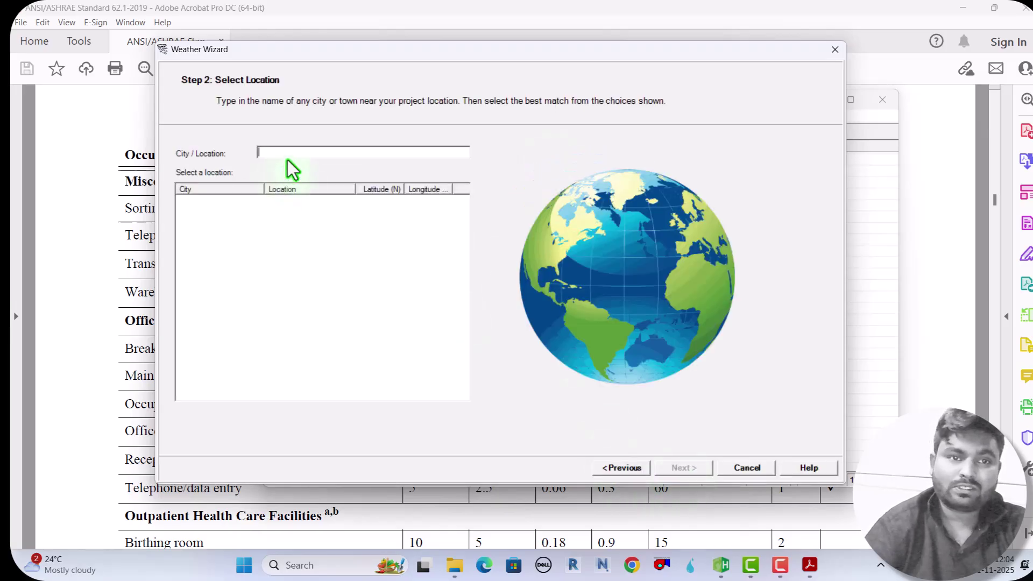
{"action": "type", "text": "makkah"}
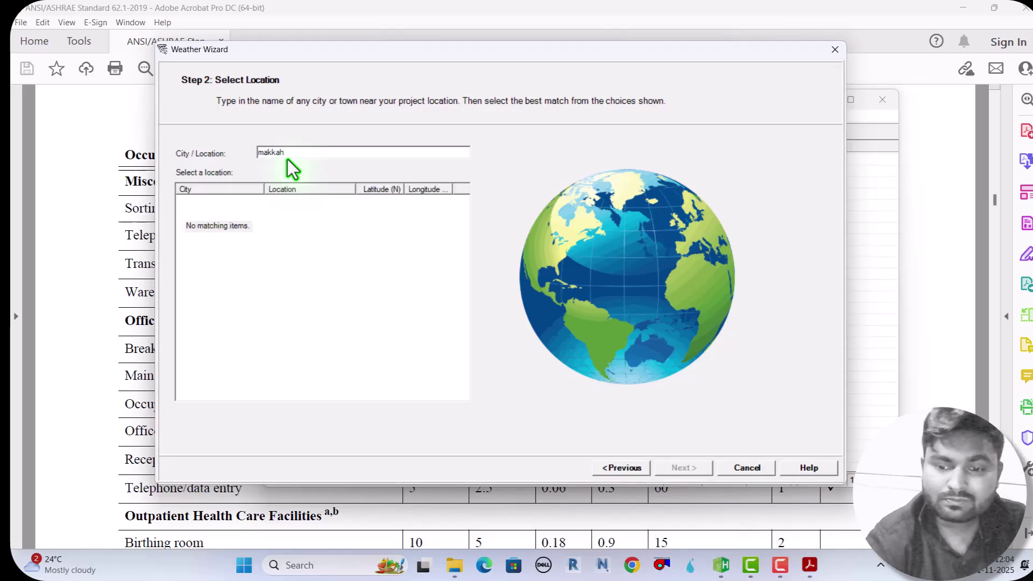
{"action": "key", "text": "BackSpace"}
{"action": "key", "text": "BackSpace"}
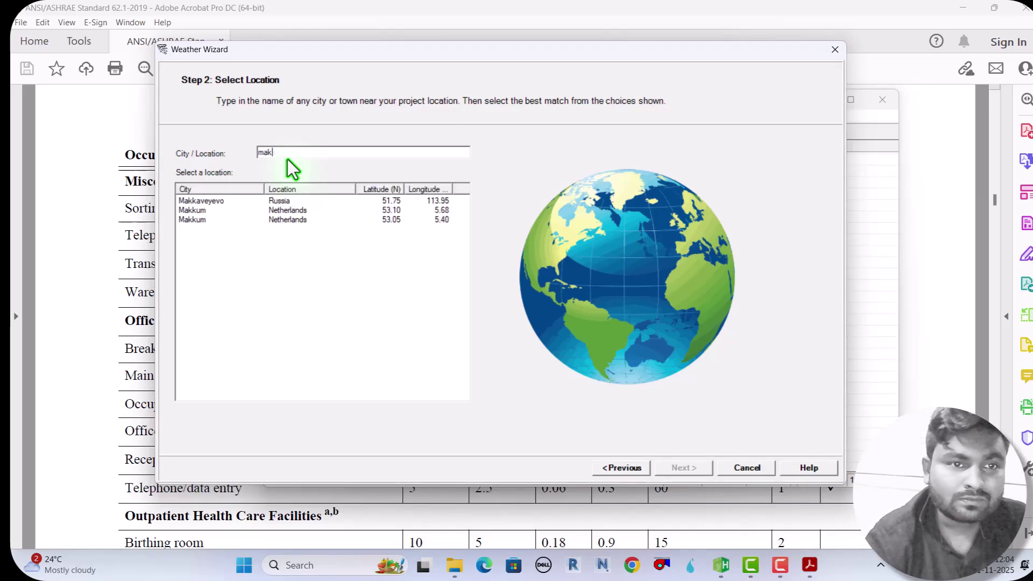
{"action": "key", "text": "BackSpace"}
{"action": "key", "text": "BackSpace"}
{"action": "key", "text": "BackSpace"}
{"action": "key", "text": "BackSpace"}
{"action": "type", "text": "jeddah"}
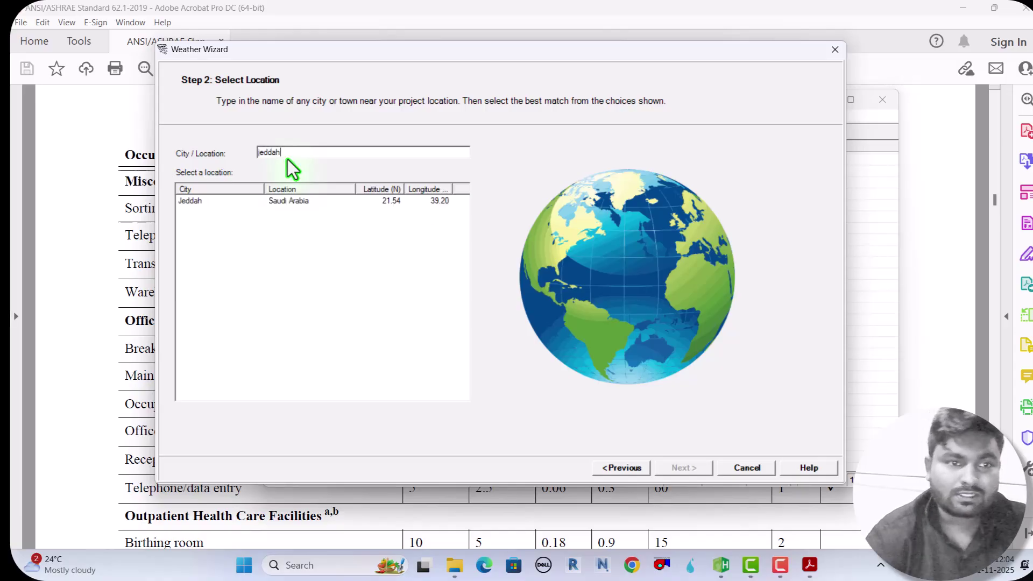
{"action": "left_click", "coordinate": [205, 201]}
Pick the Makkah station on the map and review its 45.2 C summer DB, zone 0B details
{"action": "left_click", "coordinate": [670, 467]}
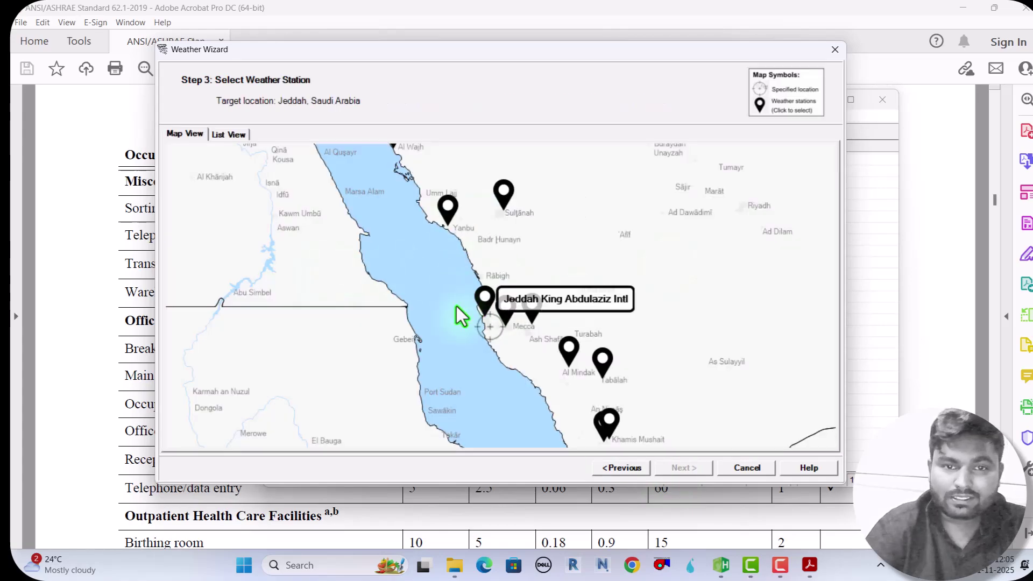
{"action": "left_click", "coordinate": [506, 311]}
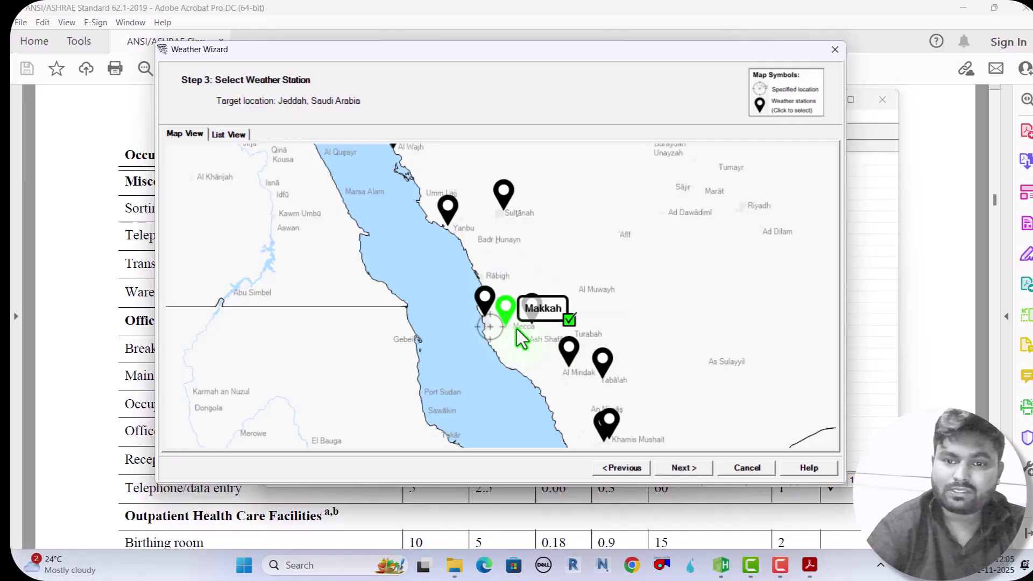
{"action": "left_click", "coordinate": [678, 469]}
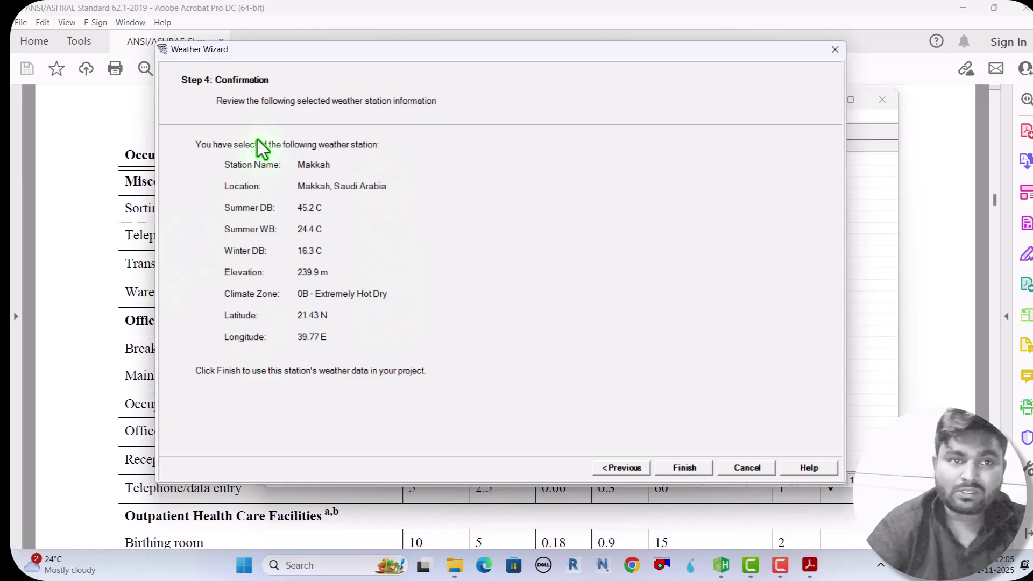
{"action": "left_click_drag", "start_coordinate": [305, 48], "coordinate": [601, 237]}
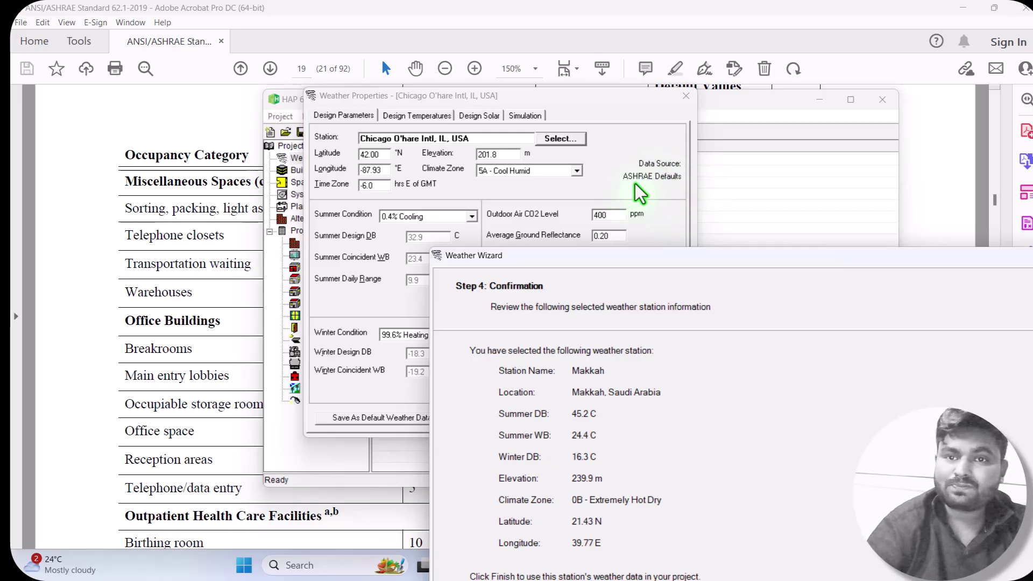
{"action": "left_click_drag", "start_coordinate": [663, 261], "coordinate": [586, 146]}
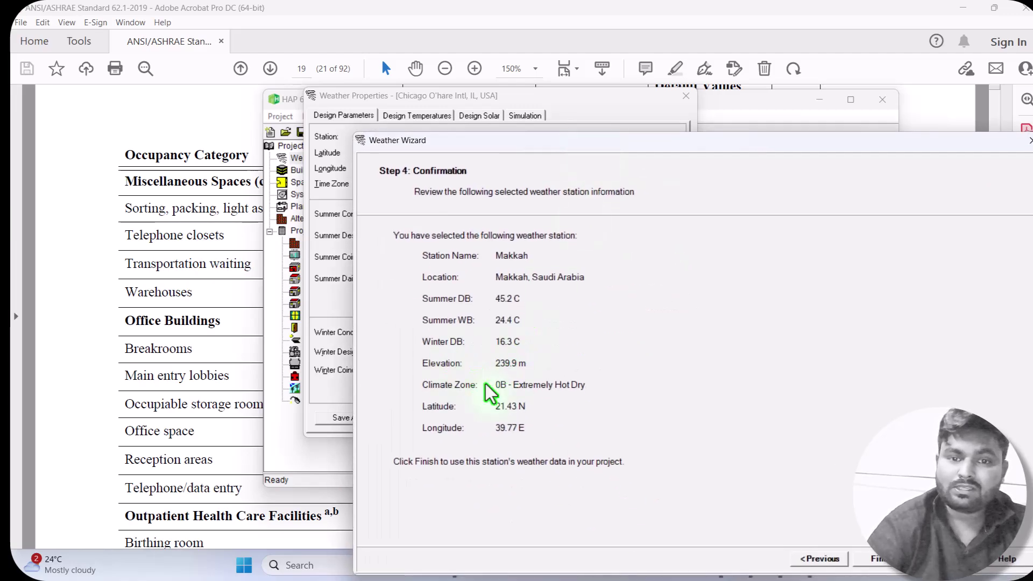
Finish the wizard to load Makkah: 45.2 C summer DB, 16.3 C winter DB, zone 0B
{"action": "left_click", "coordinate": [874, 559]}
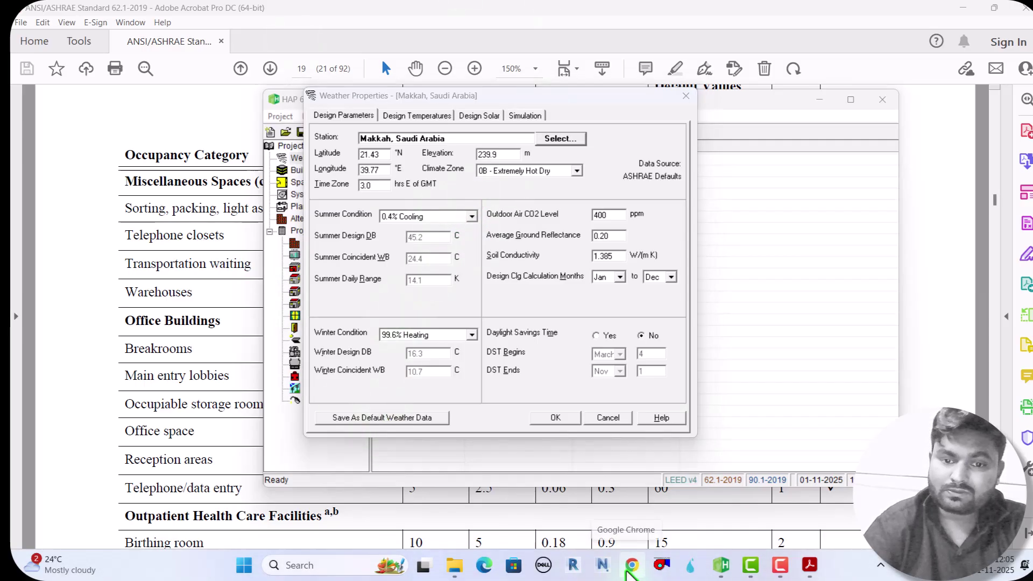
Search the web for the ASHRAE Climatic Design Conditions site
{"action": "left_click", "coordinate": [632, 565]}
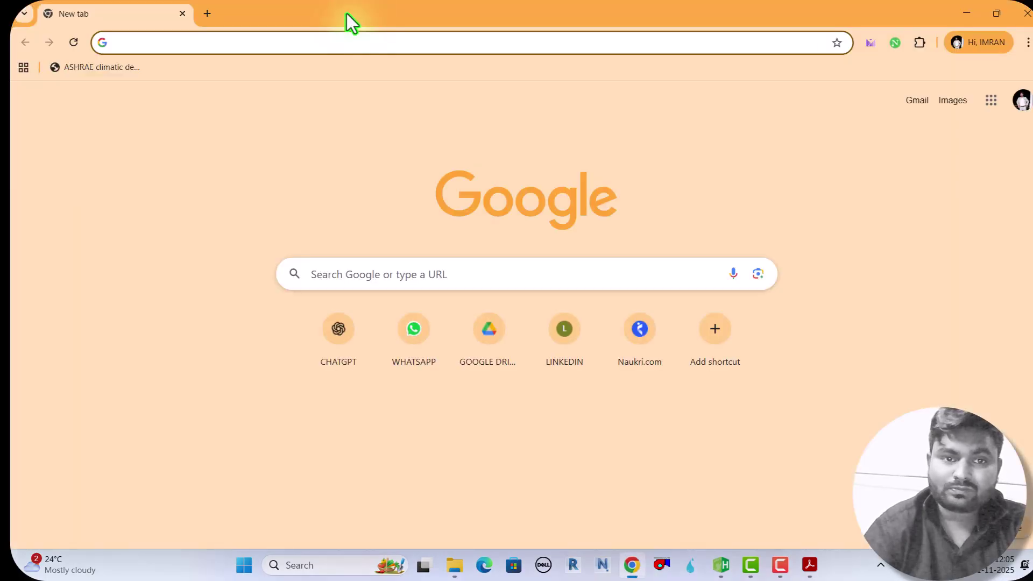
{"action": "left_click", "coordinate": [365, 285]}
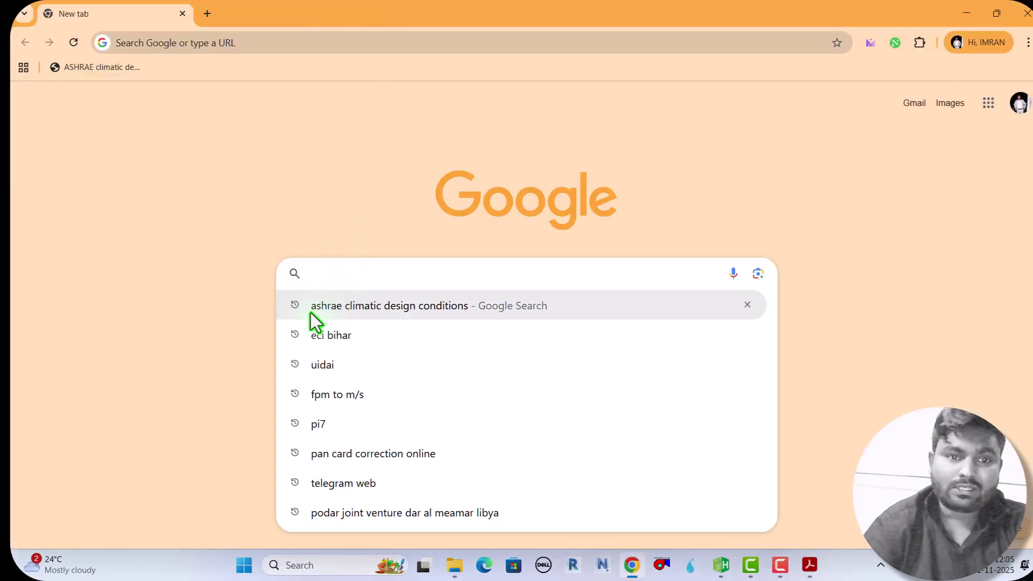
{"action": "left_click", "coordinate": [311, 304]}
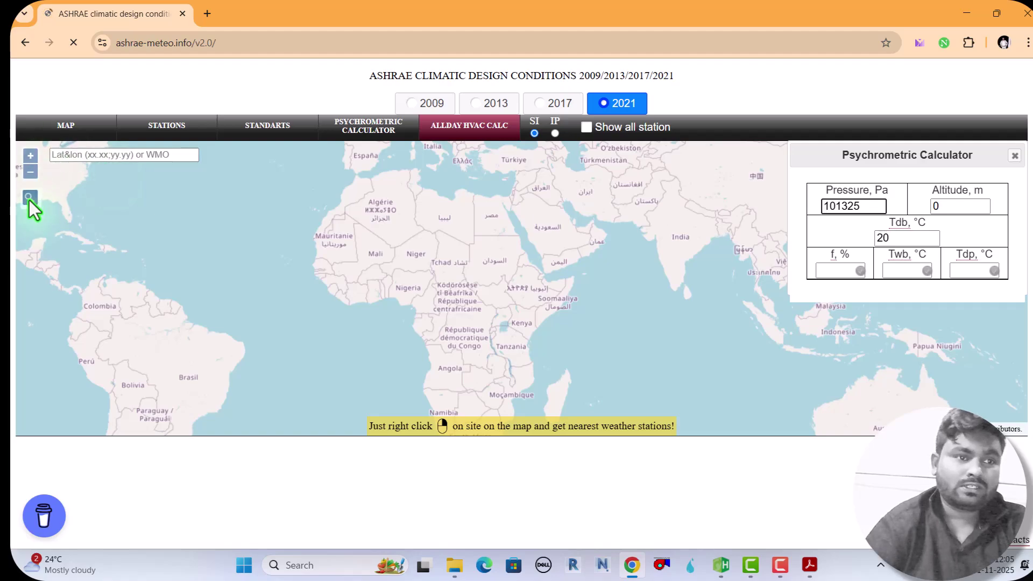
Pick the Makkah, Saudi Arabia station and view its design table (17.0 °C heating, 45.2 °C cooling DB)
{"action": "left_click", "coordinate": [29, 198]}
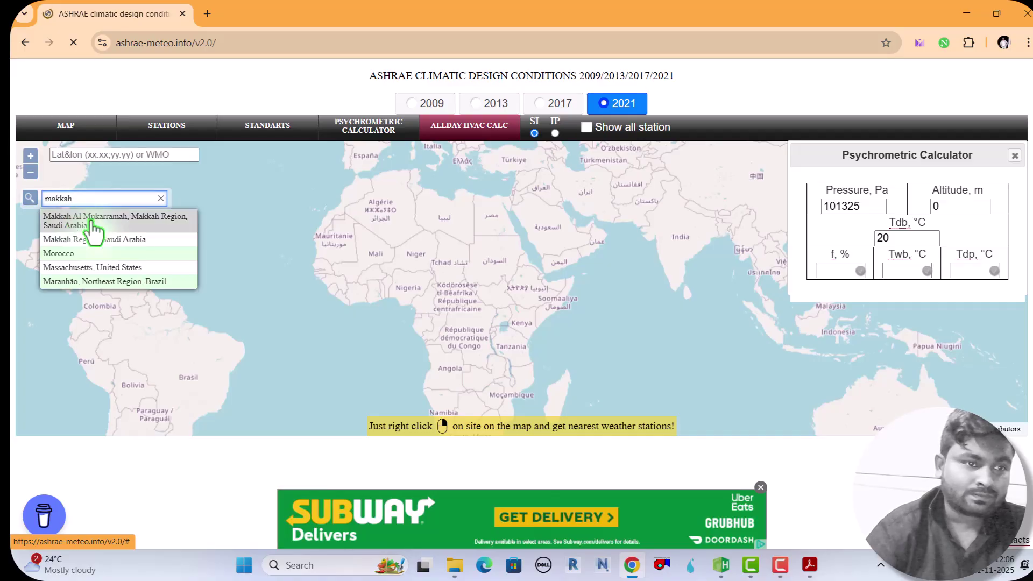
{"action": "left_click", "coordinate": [78, 218]}
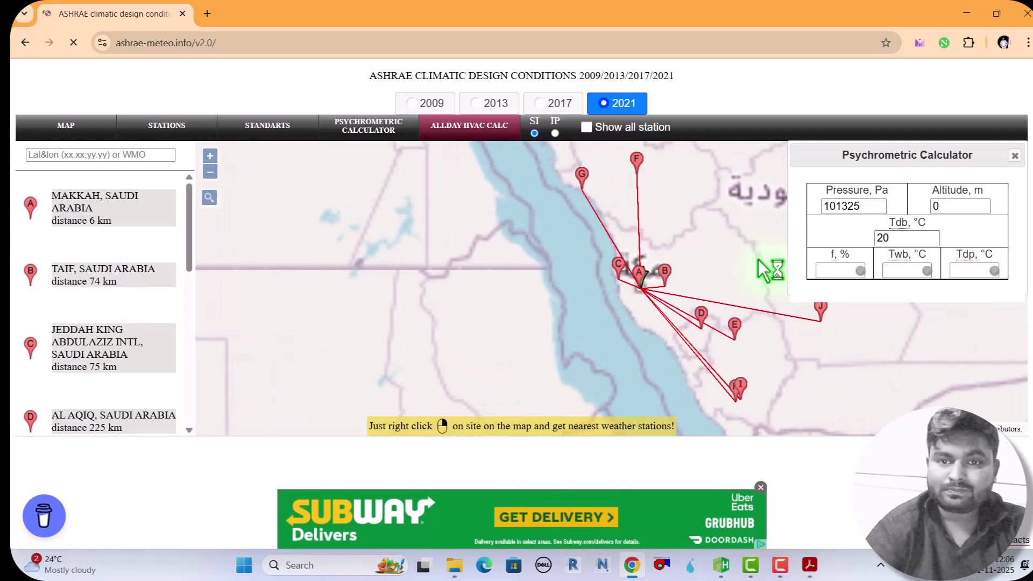
{"action": "left_click", "coordinate": [641, 281]}
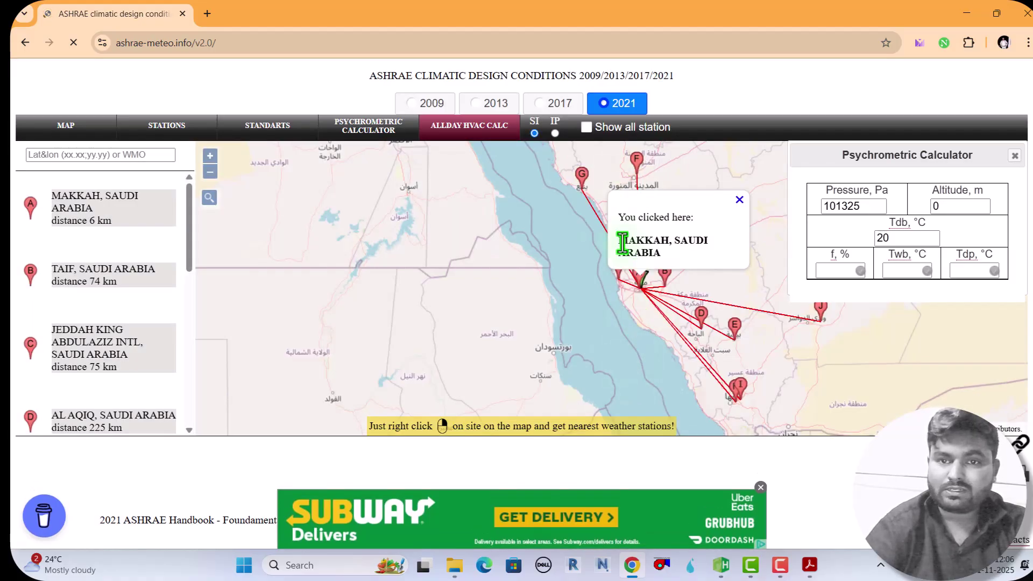
{"action": "scroll", "coordinate": [579, 465], "scroll_direction": "down", "scroll_amount": 9}
{"action": "scroll", "coordinate": [290, 178], "scroll_direction": "up", "scroll_amount": 1}
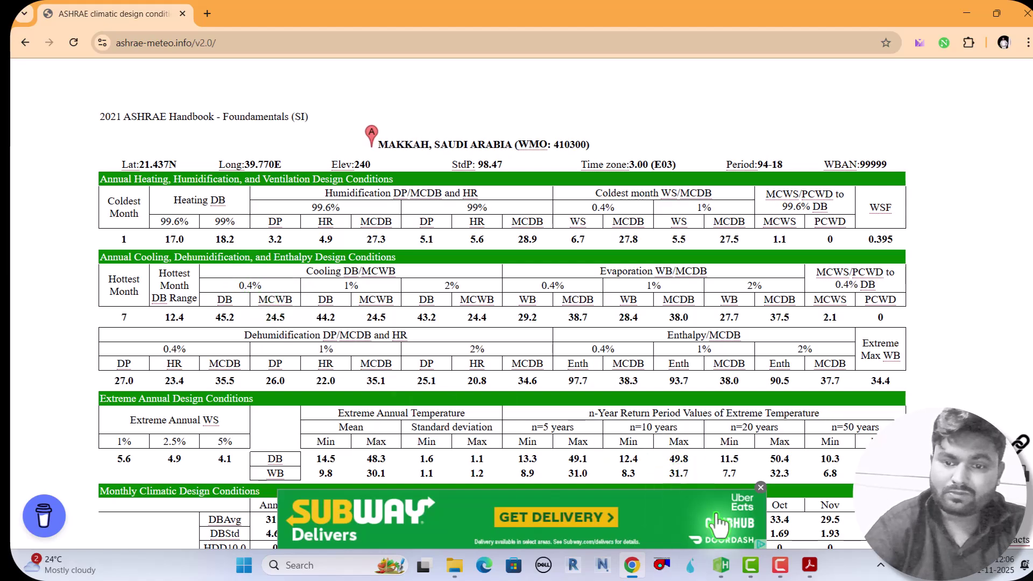
{"action": "mouse_move", "coordinate": [717, 554]}
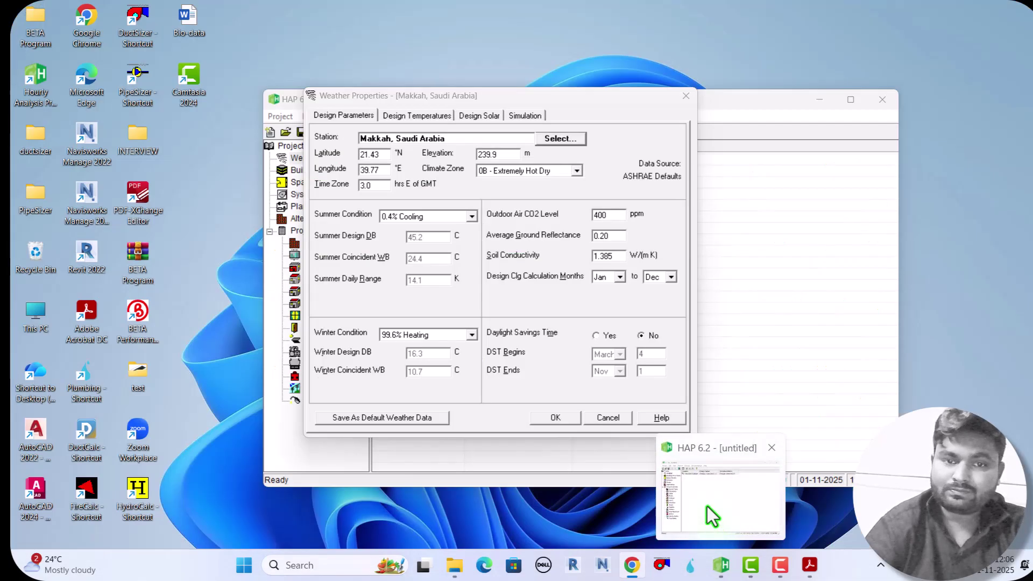
Beside HAP's weather settings, compute 365 × 0.4% = 1.46 in Calculator, then clear it
{"action": "left_click", "coordinate": [715, 506]}
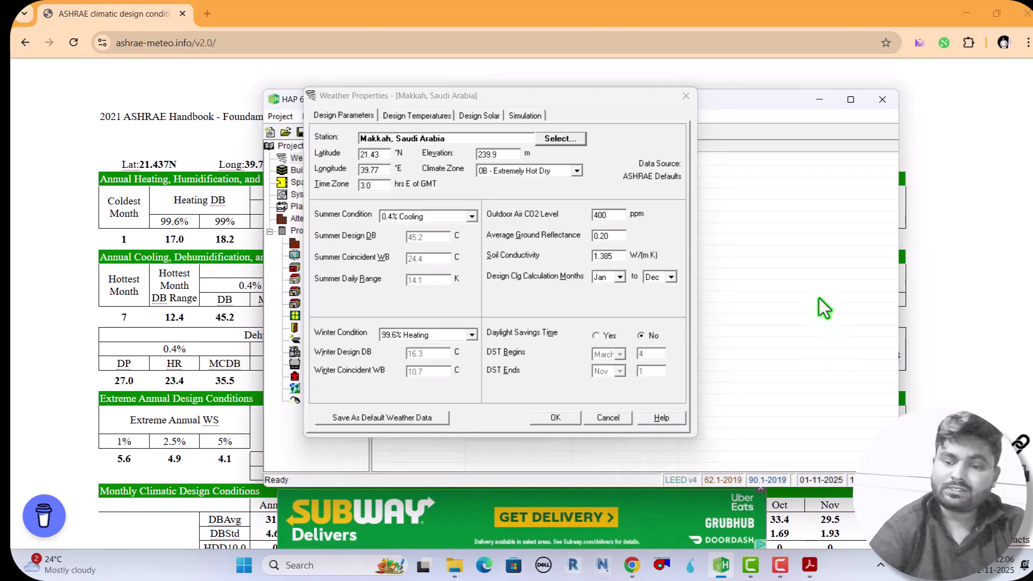
{"action": "key", "text": "XF86Calculator"}
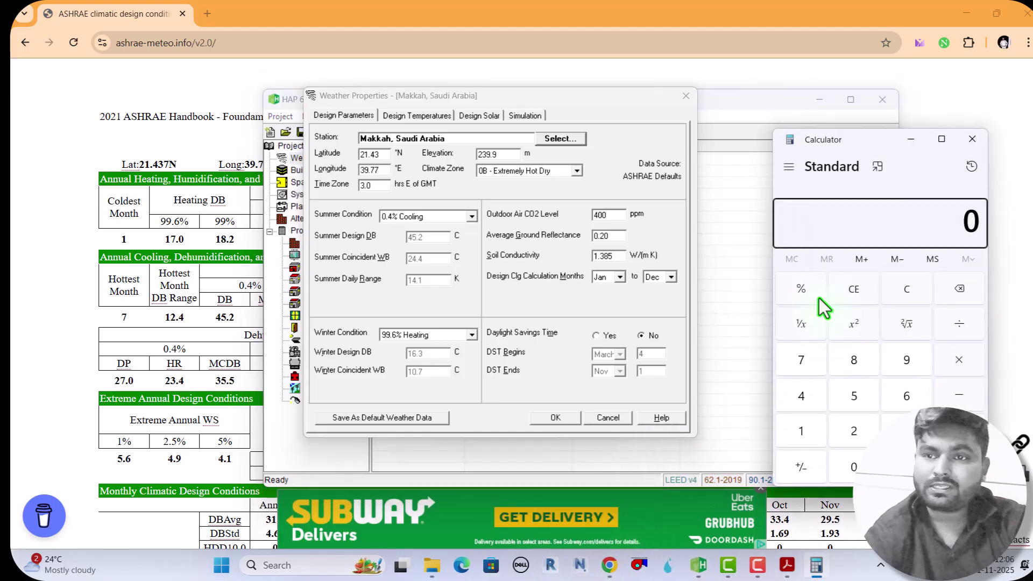
{"action": "type", "text": "365"}
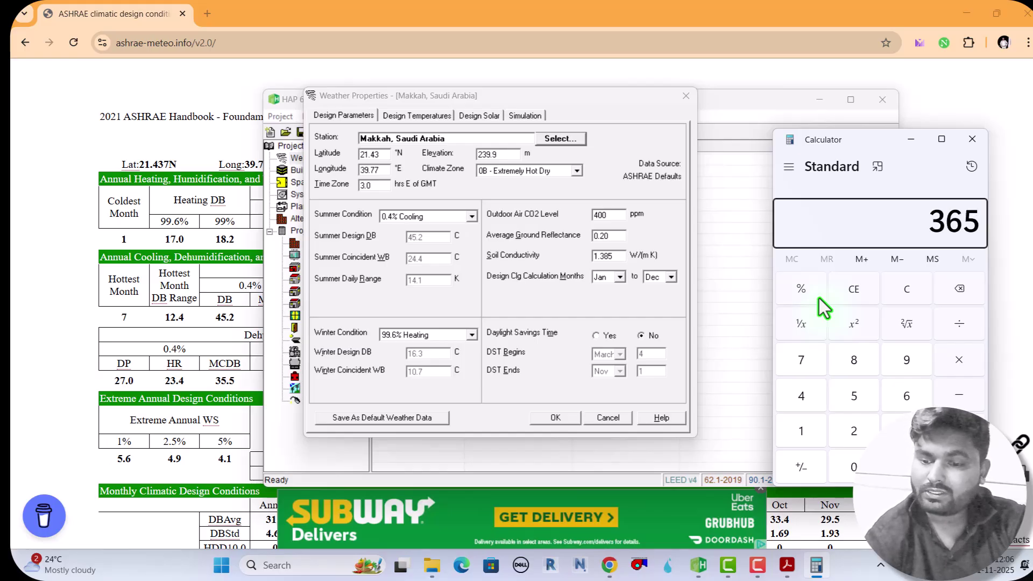
{"action": "type", "text": ".4"}
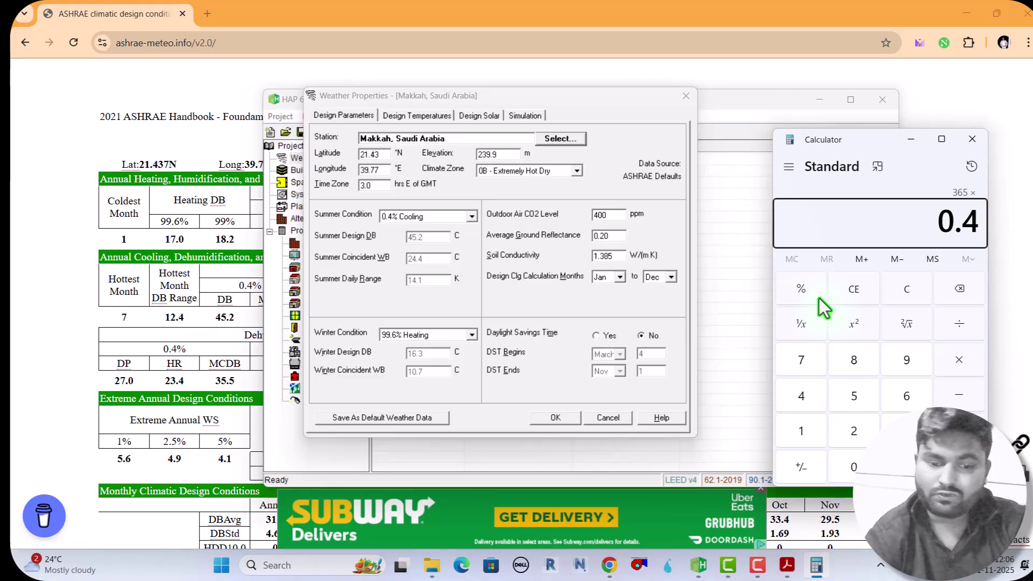
{"action": "left_click", "coordinate": [819, 298]}
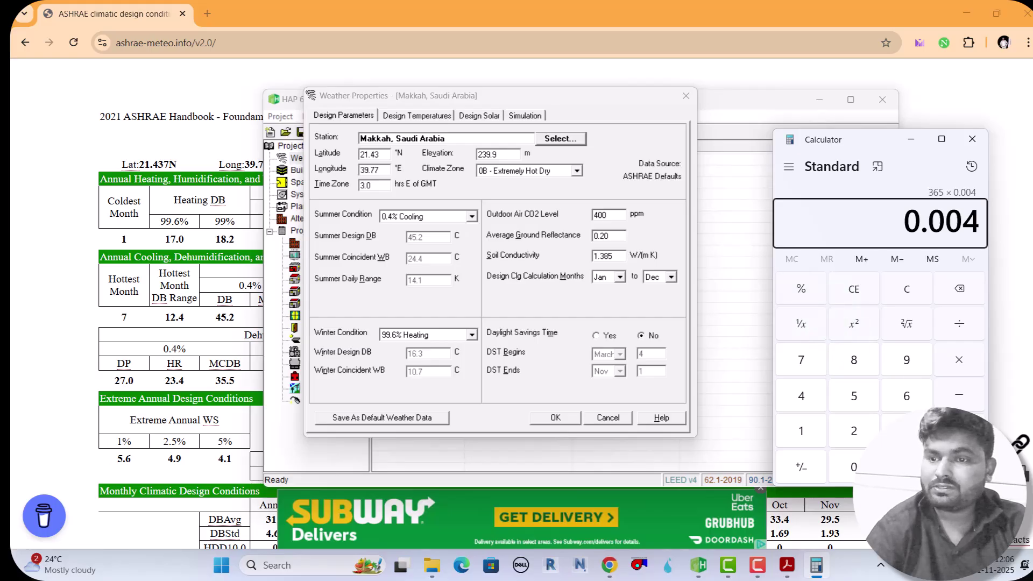
{"action": "left_click", "coordinate": [958, 467]}
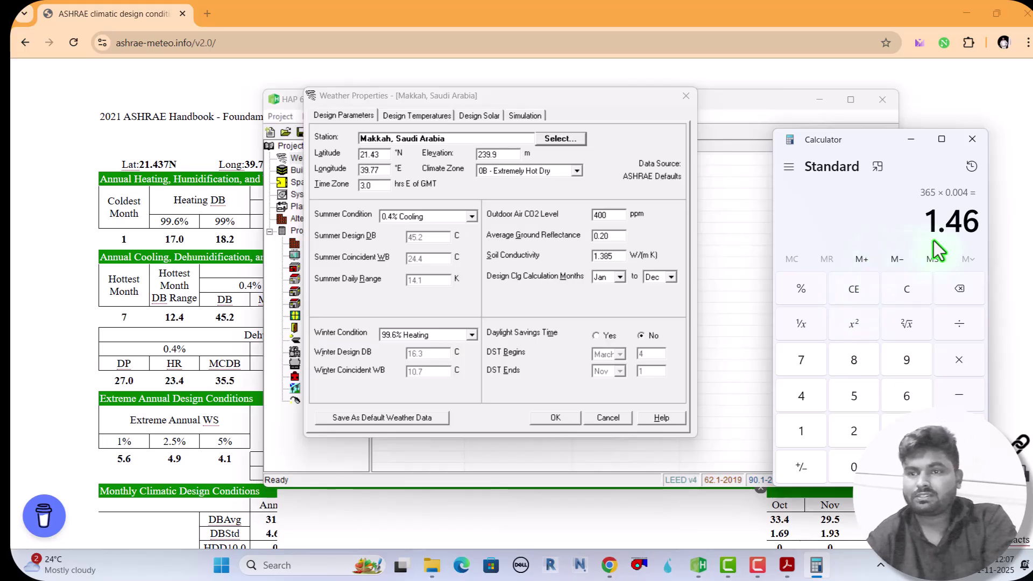
{"action": "left_click", "coordinate": [864, 289]}
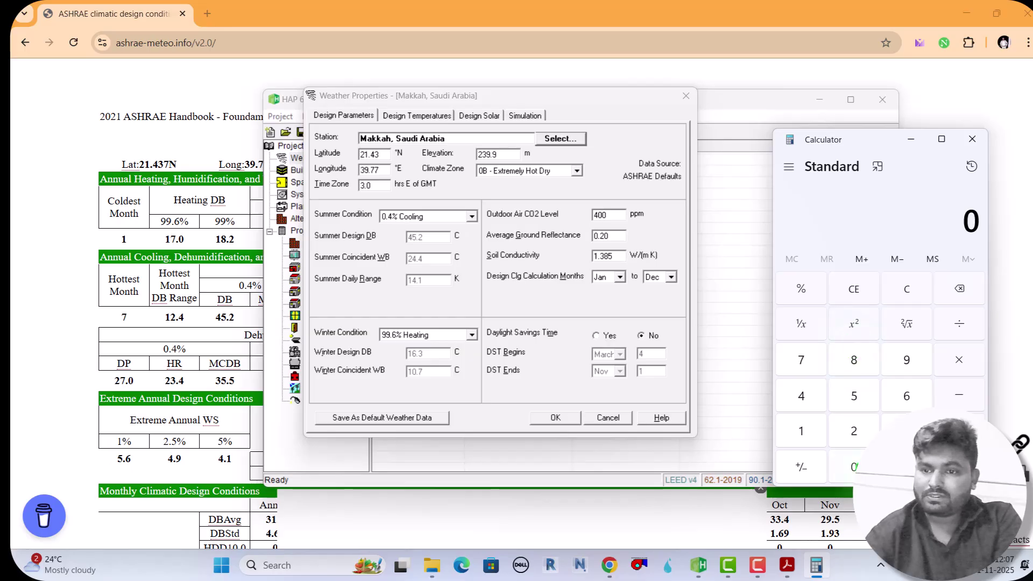
Compute 0.4 × 365 = 146, then 146 ÷ 100 = 1.46
{"action": "key", "text": "period"}
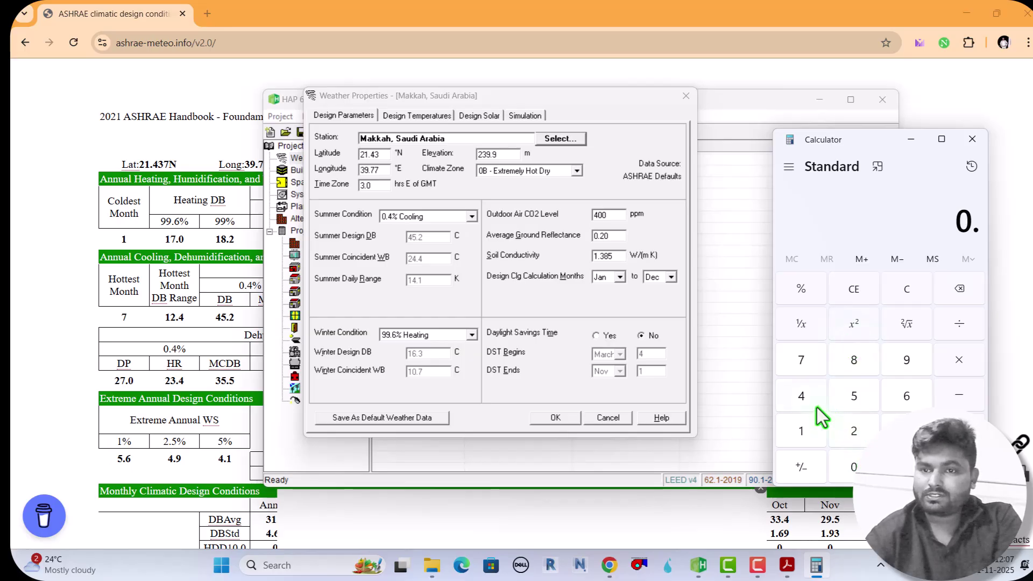
{"action": "left_click", "coordinate": [802, 397]}
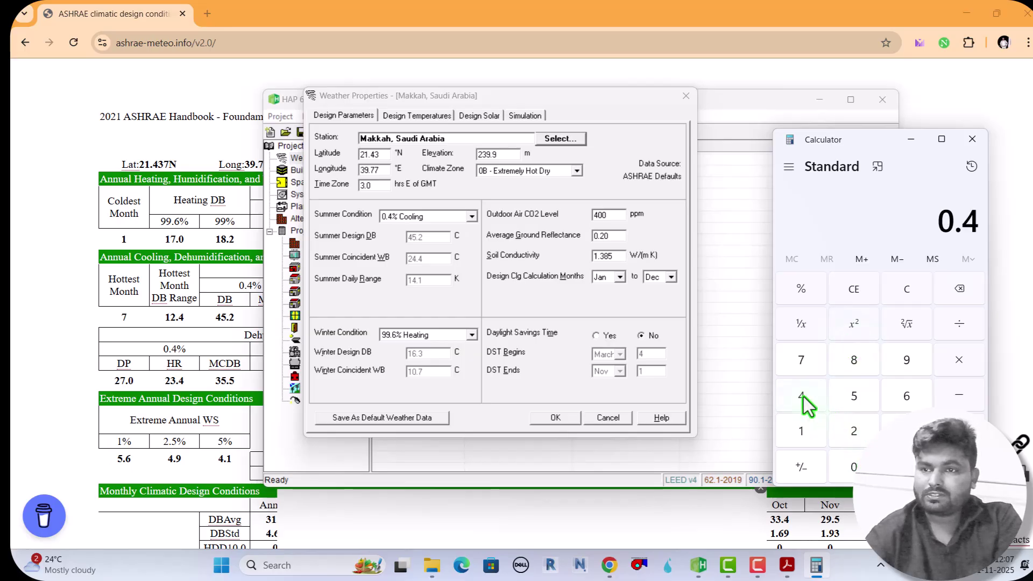
{"action": "left_click", "coordinate": [960, 361]}
{"action": "left_click", "coordinate": [905, 431]}
{"action": "left_click", "coordinate": [906, 393]}
{"action": "left_click", "coordinate": [858, 396]}
{"action": "left_click", "coordinate": [958, 466]}
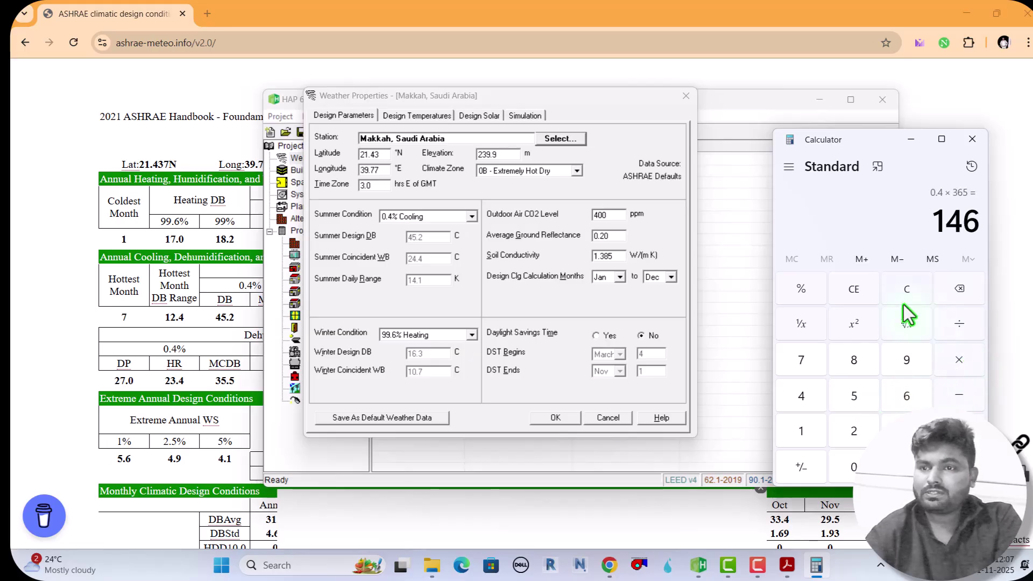
{"action": "left_click", "coordinate": [953, 329]}
{"action": "left_click", "coordinate": [797, 433]}
{"action": "left_click", "coordinate": [853, 467]}
{"action": "left_click", "coordinate": [853, 467]}
{"action": "left_click", "coordinate": [958, 467]}
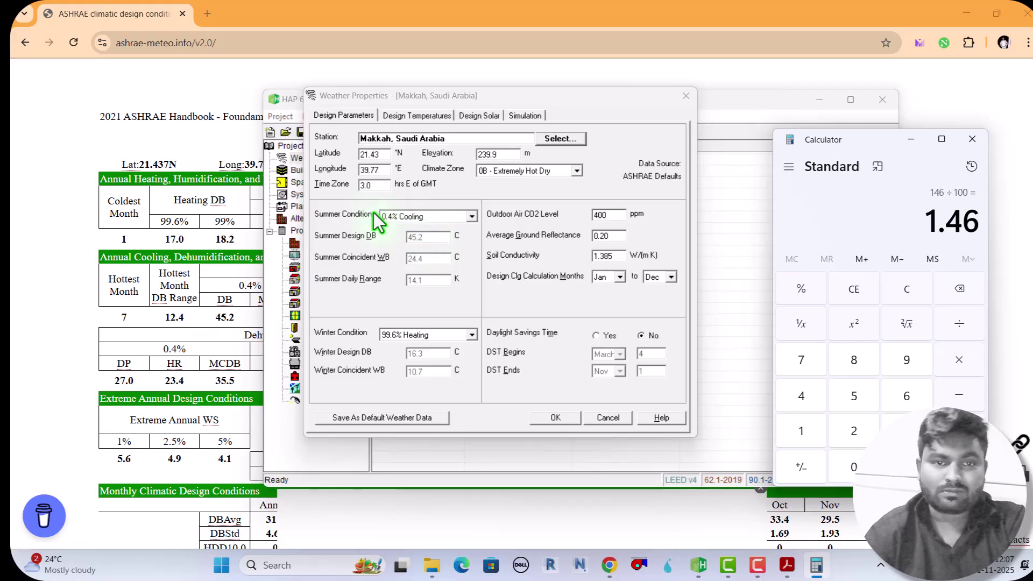
Keep 0.4% Cooling as the summer condition, hide Calculator, and save the Makkah weather settings
{"action": "left_click", "coordinate": [471, 215]}
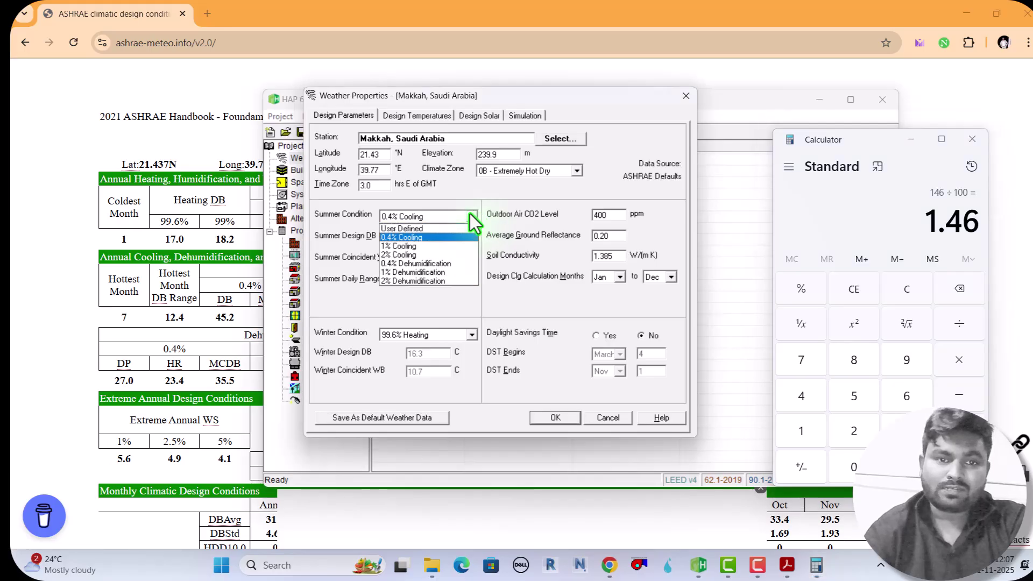
{"action": "left_click", "coordinate": [392, 238]}
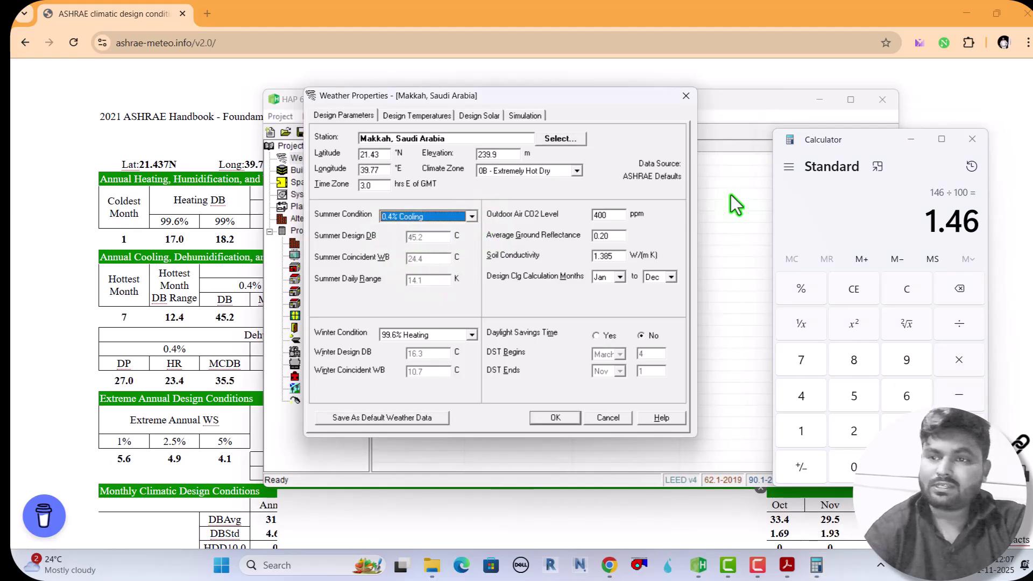
{"action": "left_click", "coordinate": [915, 141]}
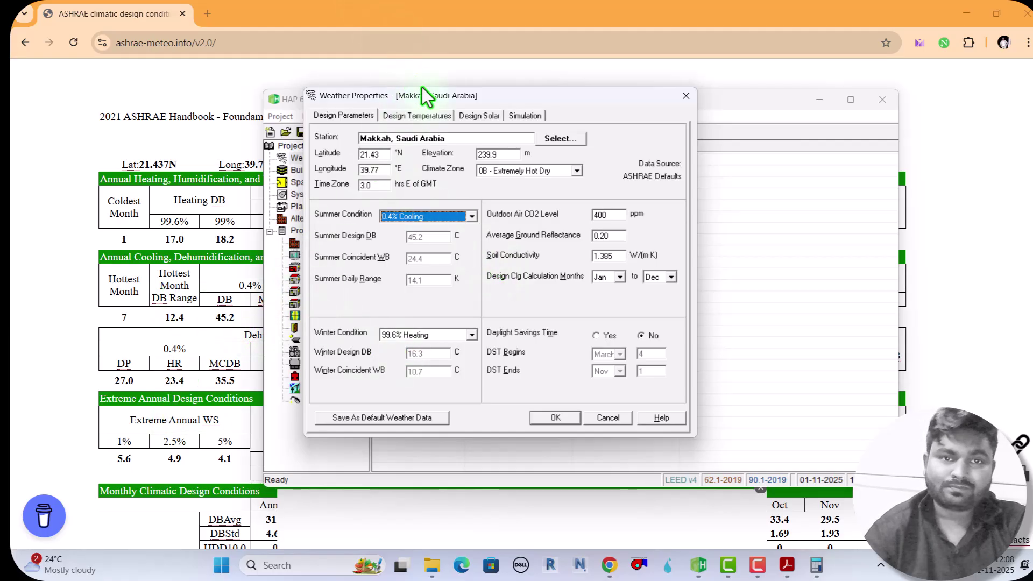
{"action": "left_click_drag", "start_coordinate": [418, 104], "coordinate": [667, 191]}
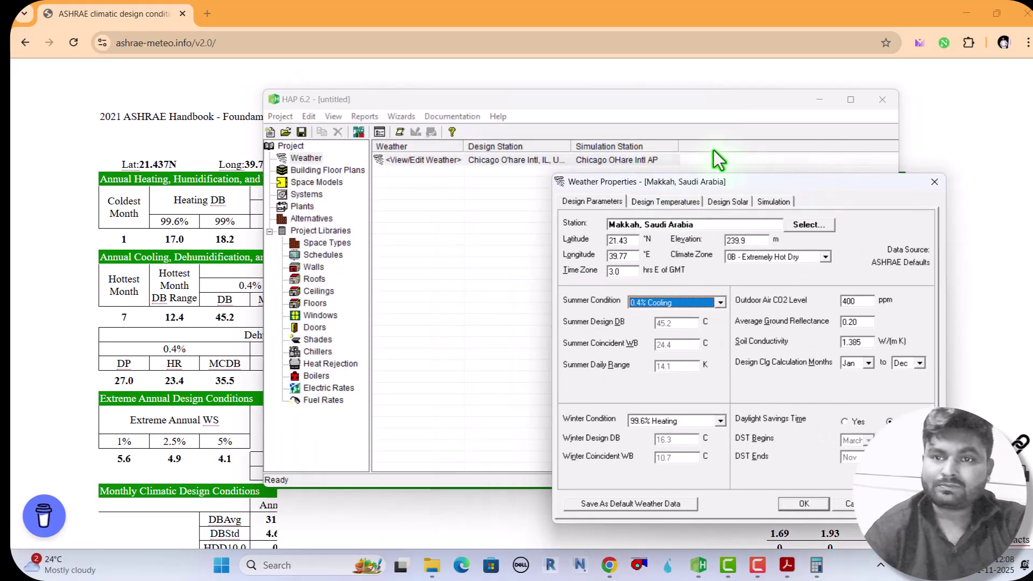
{"action": "left_click", "coordinate": [793, 506]}
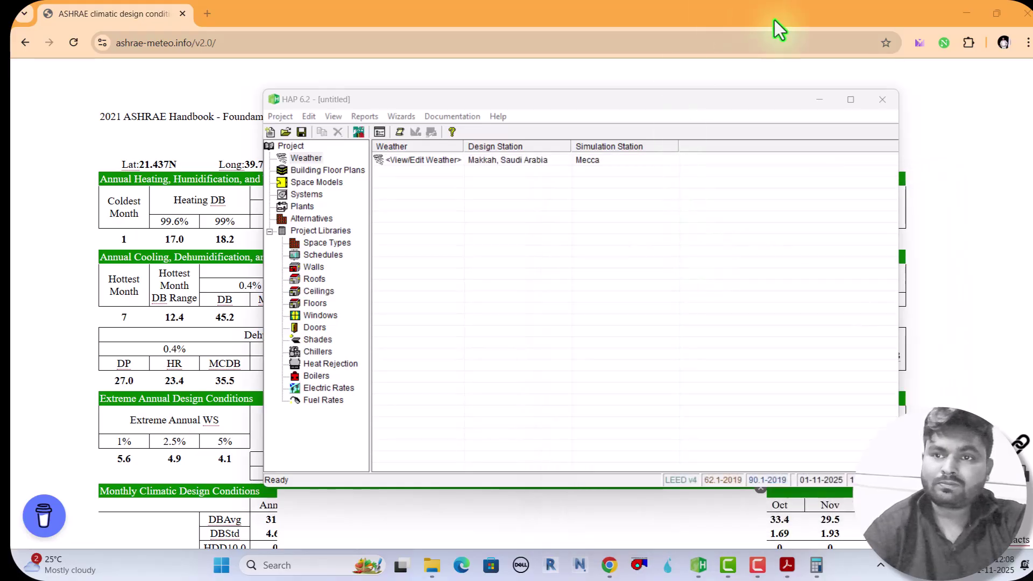
Reopen Makkah's Weather Properties beside the ASHRAE table and select the 45.2 cooling dry-bulb
{"action": "left_click", "coordinate": [819, 99]}
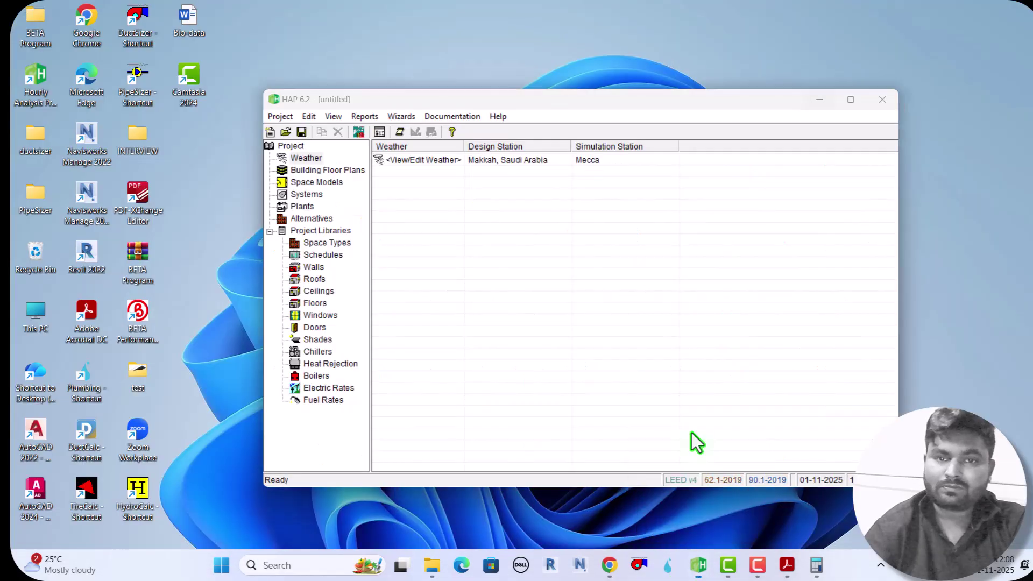
{"action": "left_click", "coordinate": [691, 436]}
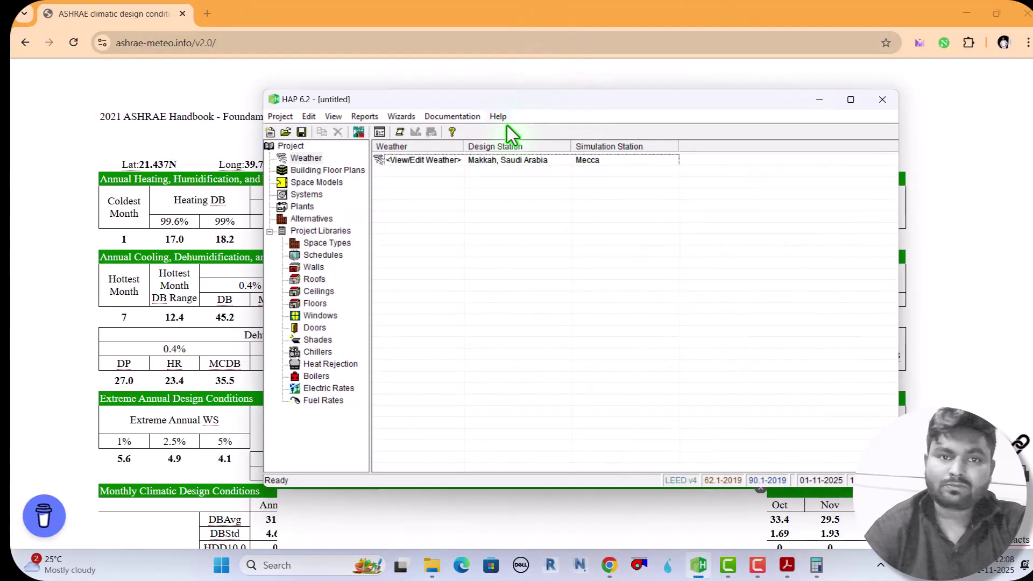
{"action": "left_click_drag", "start_coordinate": [519, 100], "coordinate": [690, 73]}
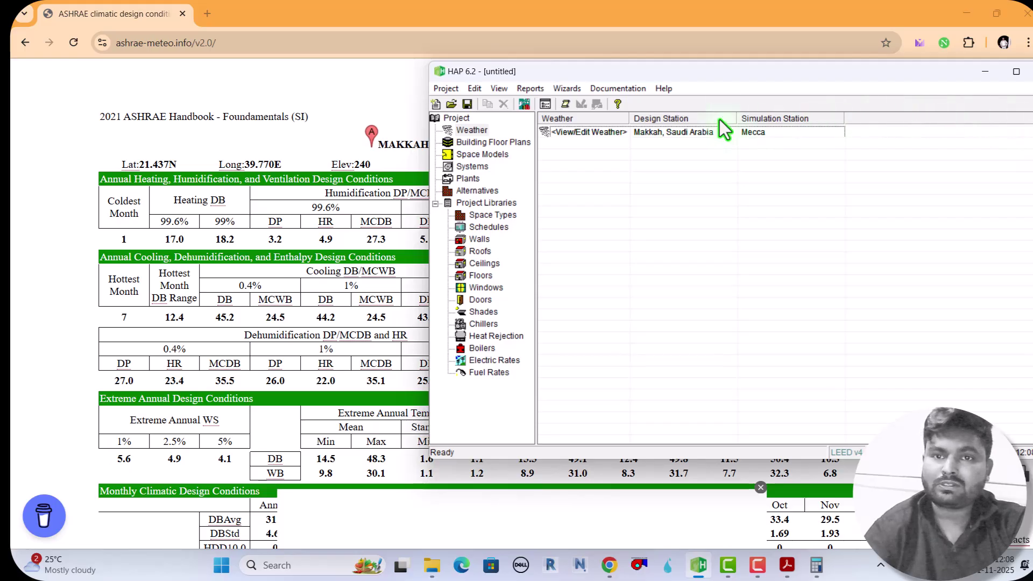
{"action": "left_click", "coordinate": [670, 134]}
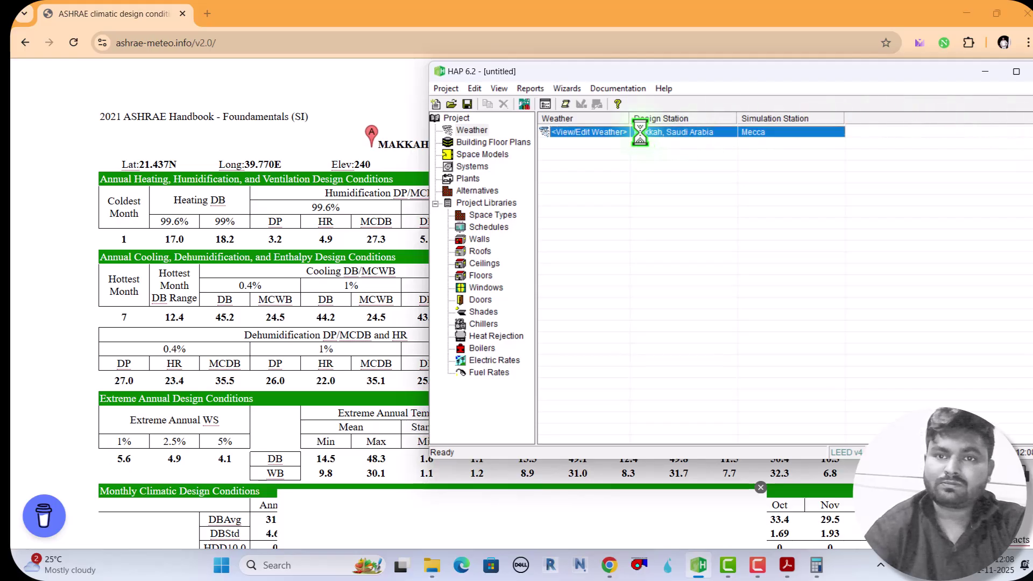
{"action": "double_click", "coordinate": [640, 133]}
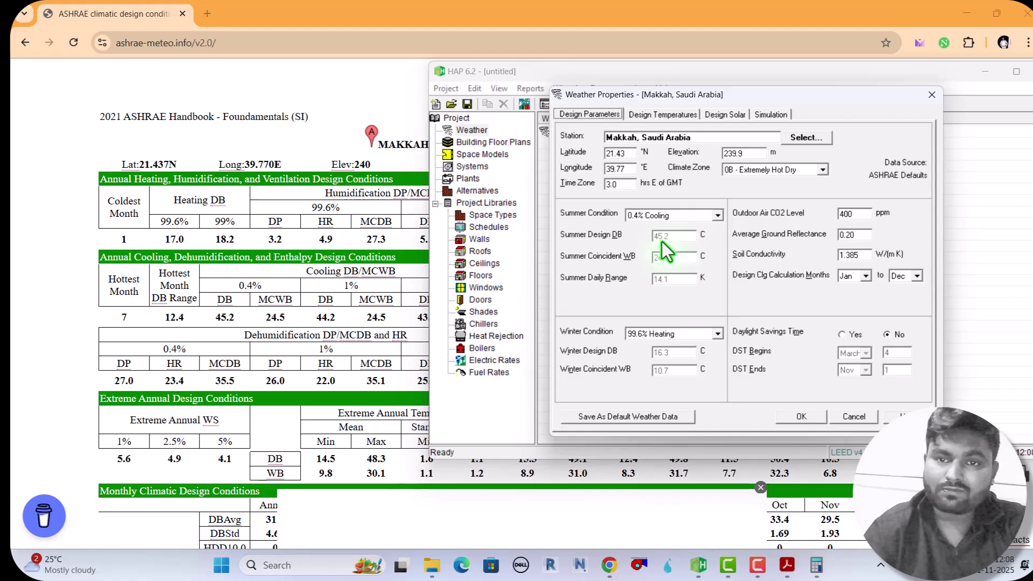
{"action": "left_click", "coordinate": [232, 319]}
{"action": "left_click_drag", "start_coordinate": [232, 319], "coordinate": [215, 319]}
{"action": "key", "text": "ctrl+c"}
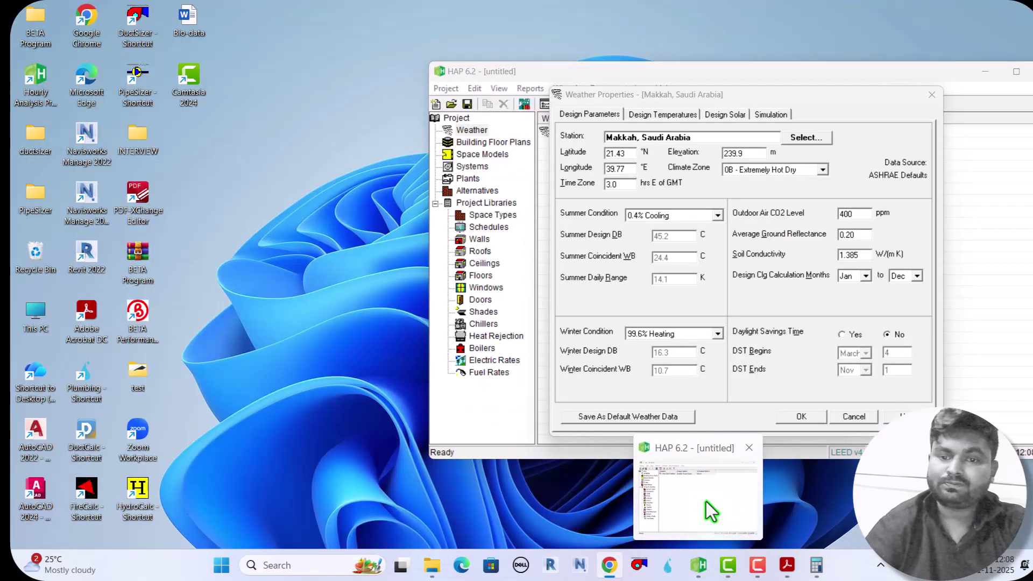
{"action": "left_click", "coordinate": [706, 502]}
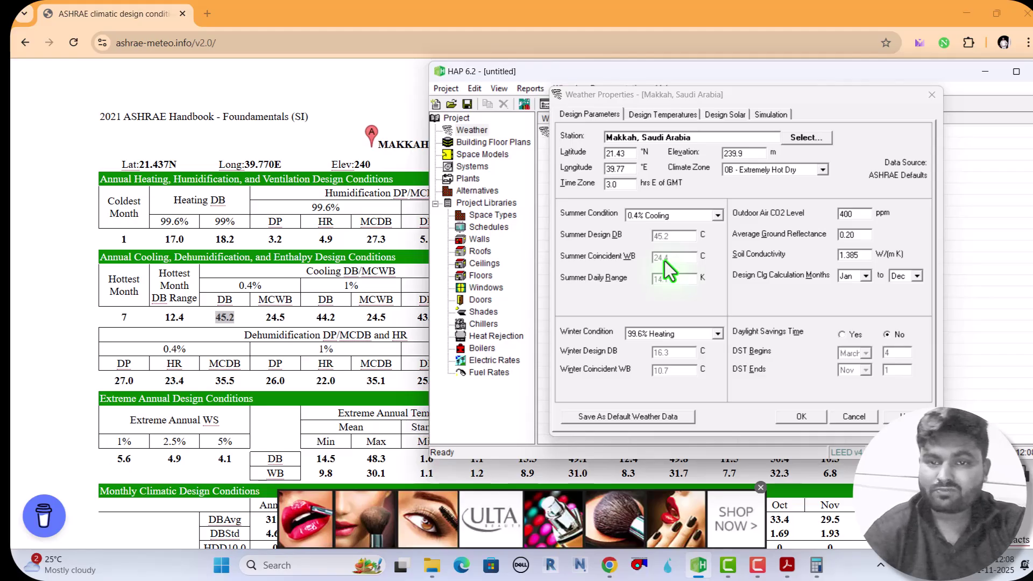
Make the summer condition User Defined with 45.2 °C design DB and 24.5 °C coincident WB
{"action": "left_click", "coordinate": [718, 215]}
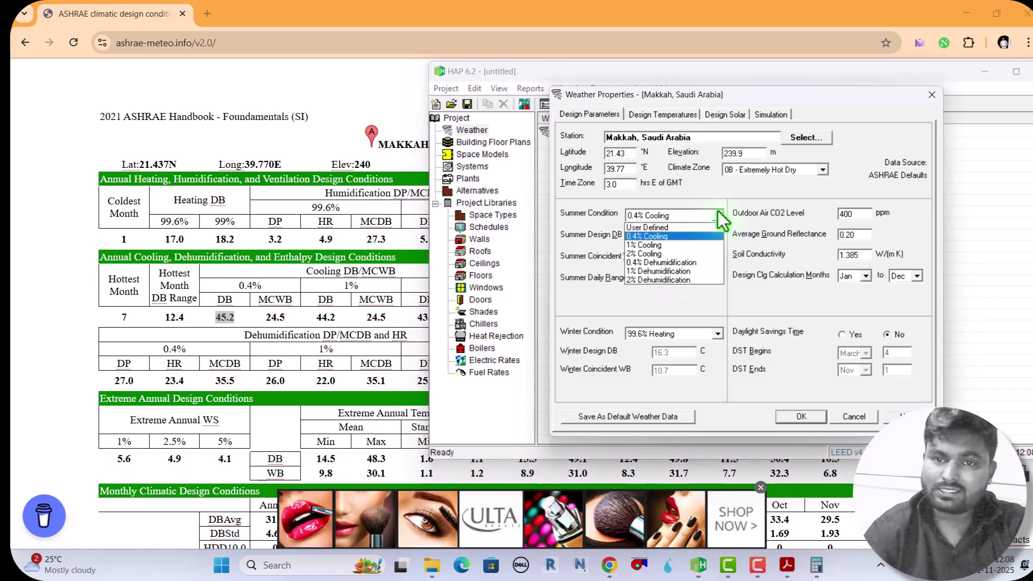
{"action": "left_click", "coordinate": [657, 228]}
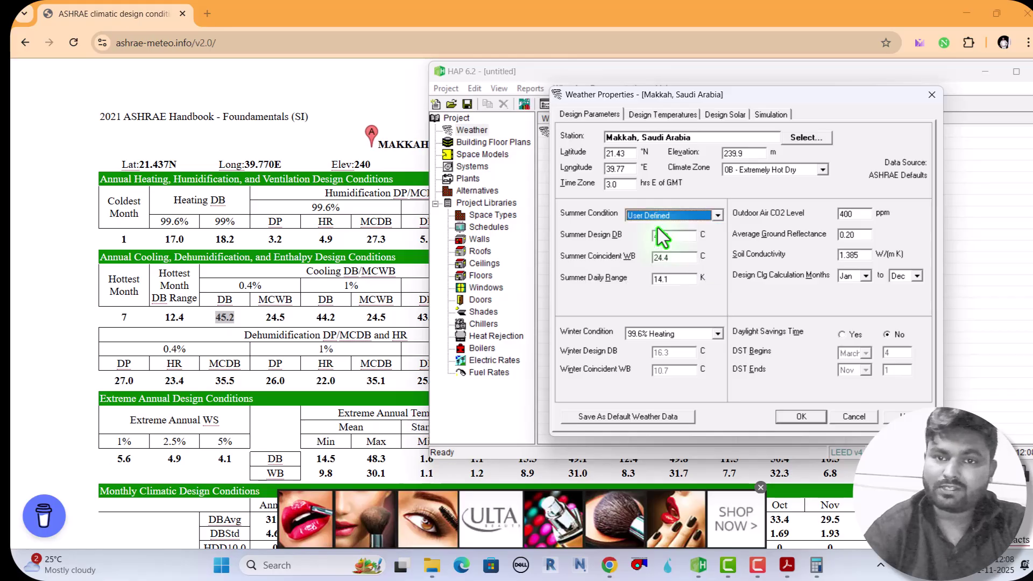
{"action": "double_click", "coordinate": [667, 236]}
{"action": "key", "text": "ctrl+v"}
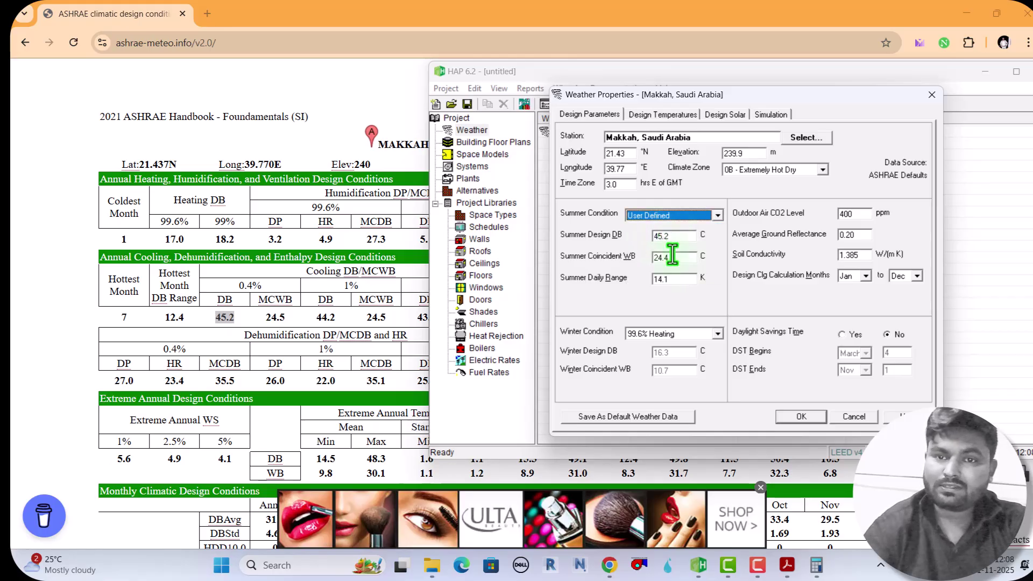
{"action": "double_click", "coordinate": [671, 257]}
{"action": "type", "text": "24."}
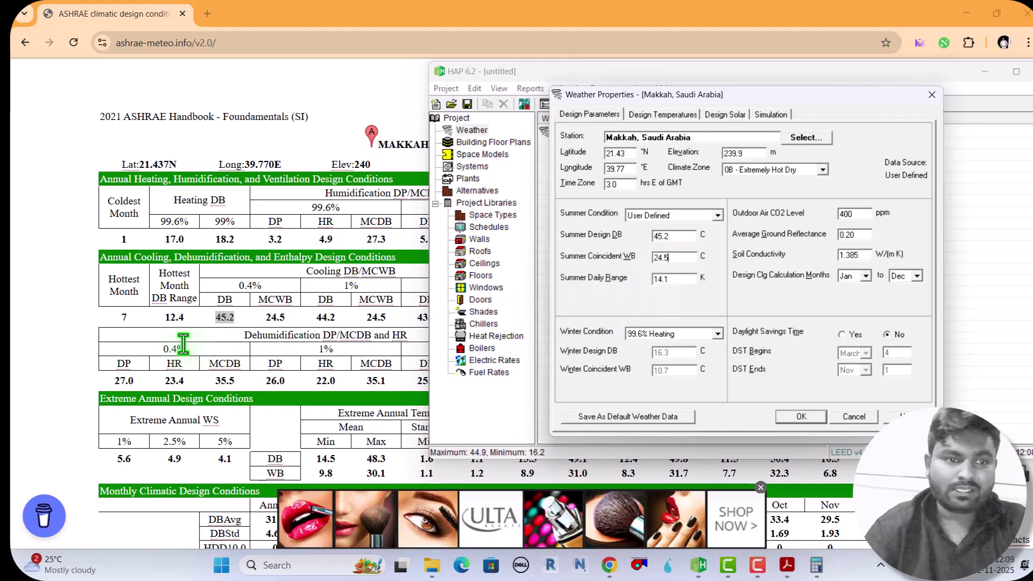
Enter the 12.4 K Summer Daily Range, then select the 17.0 heating DB in the ASHRAE table
{"action": "left_click", "coordinate": [185, 318]}
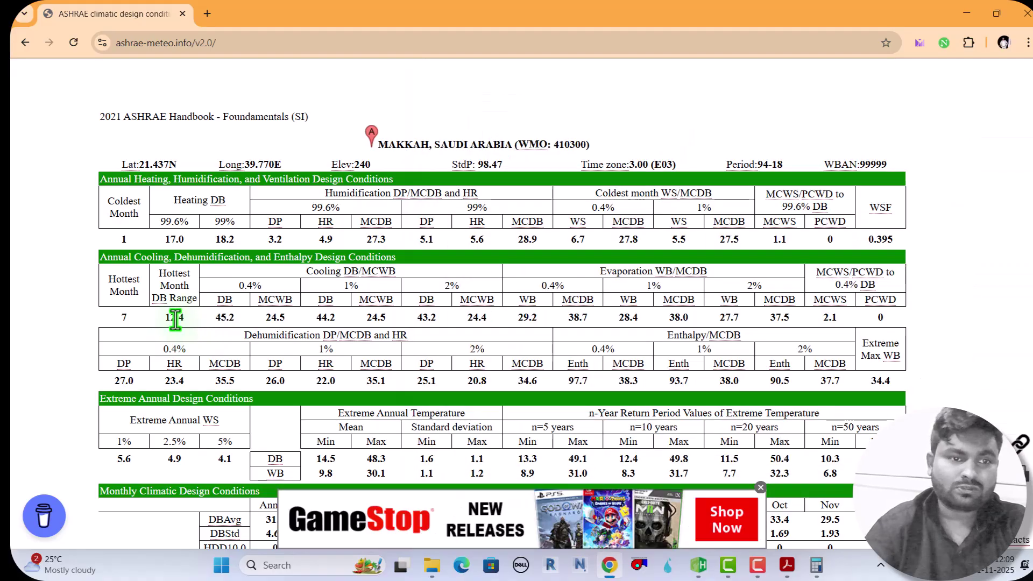
{"action": "double_click", "coordinate": [177, 317]}
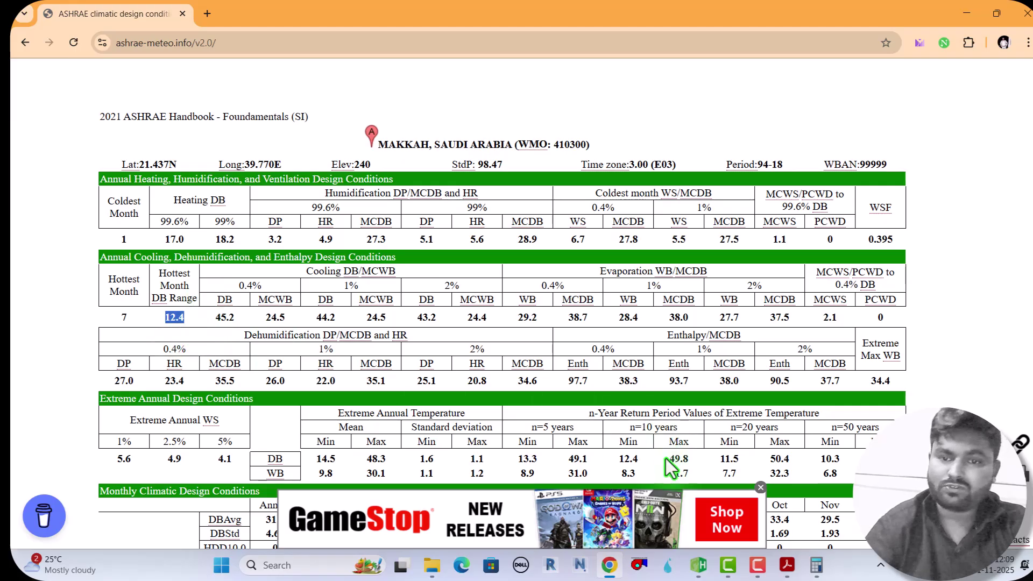
{"action": "mouse_move", "coordinate": [698, 565]}
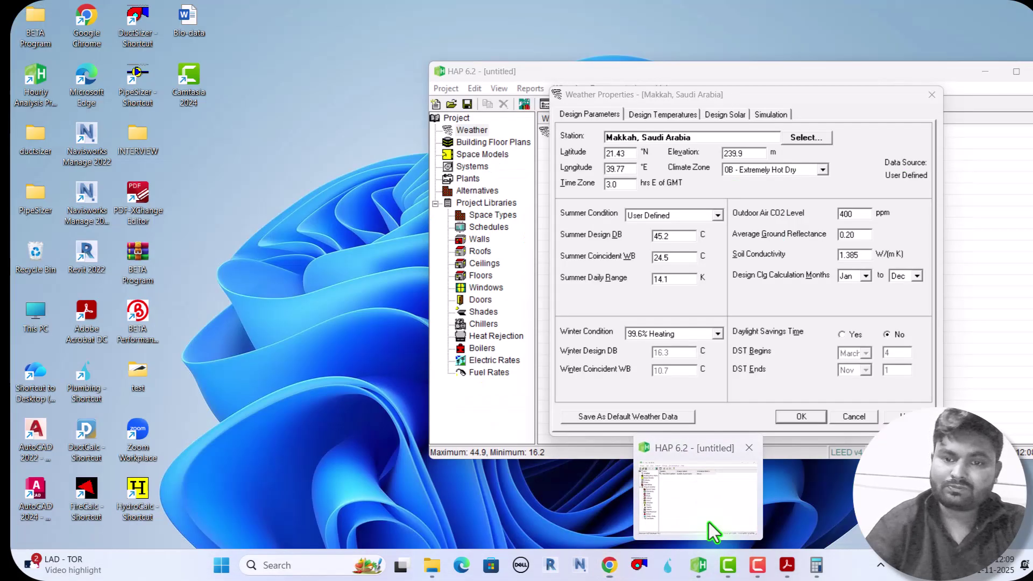
{"action": "left_click", "coordinate": [708, 522]}
{"action": "double_click", "coordinate": [669, 284]}
{"action": "type", "text": "12.4"}
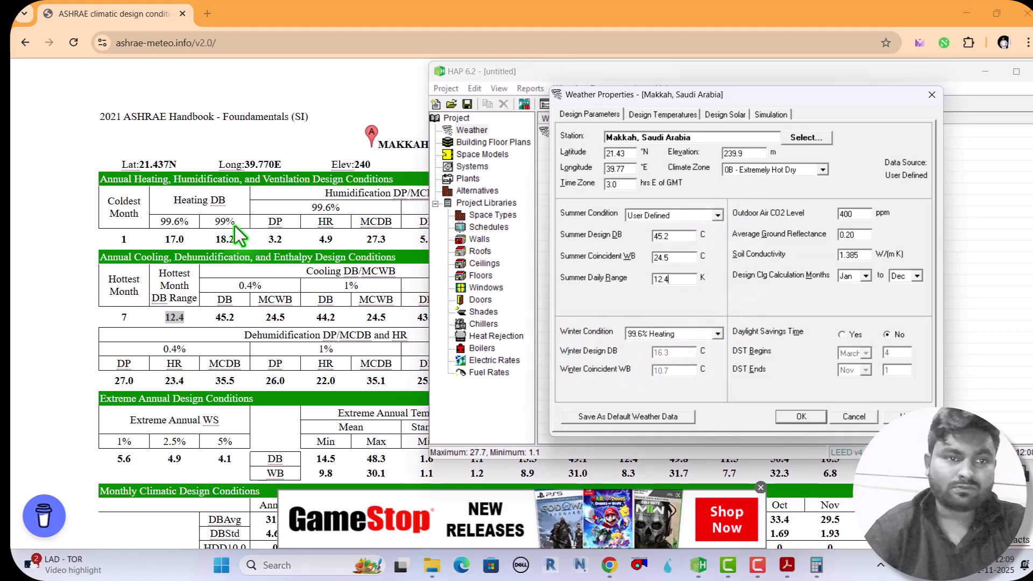
{"action": "left_click_drag", "start_coordinate": [178, 202], "coordinate": [237, 203]}
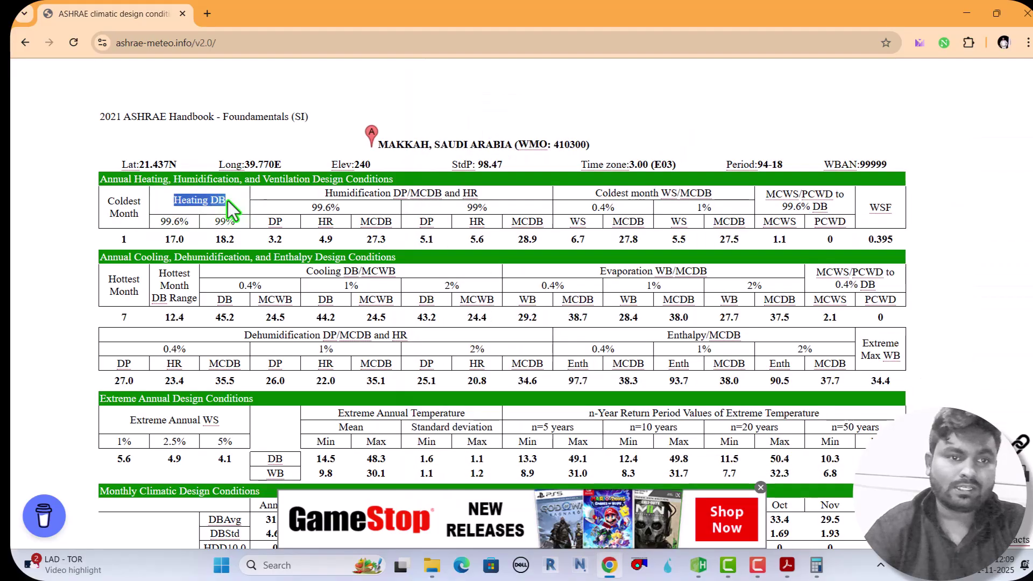
{"action": "double_click", "coordinate": [171, 241]}
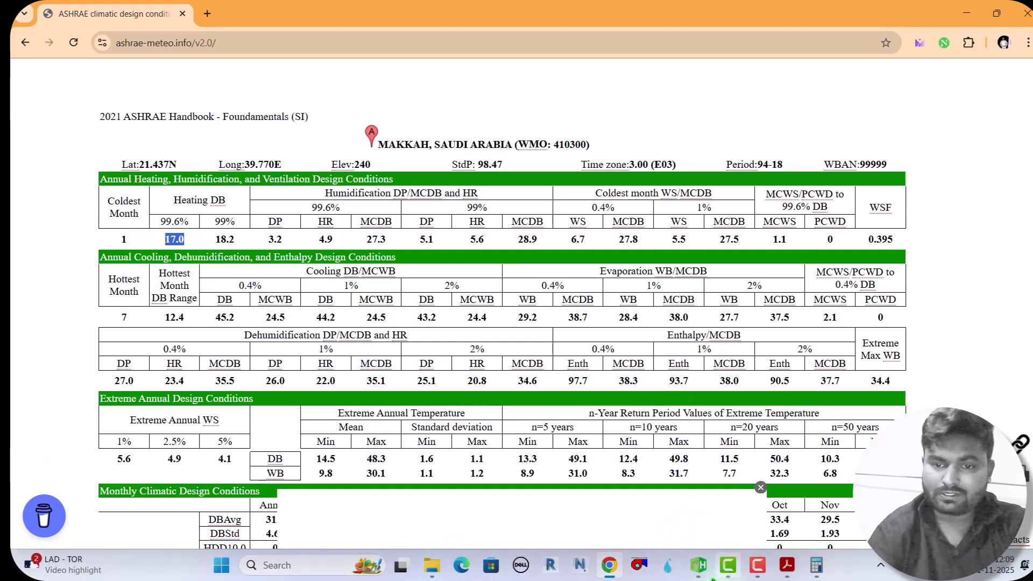
Switch Makkah's winter condition to User Defined and enter 17 as Winter Design DB
{"action": "mouse_move", "coordinate": [698, 565]}
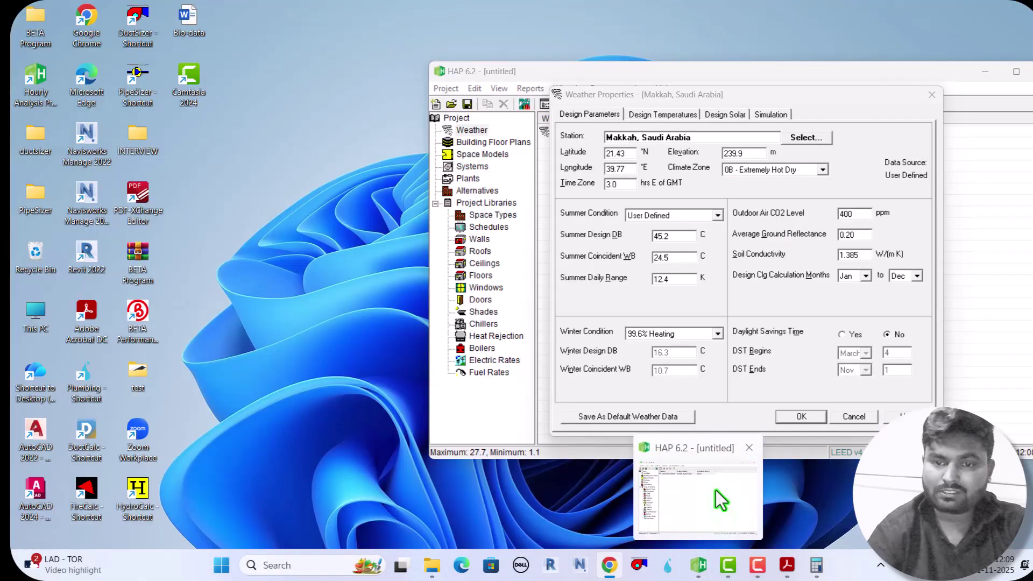
{"action": "left_click", "coordinate": [715, 489]}
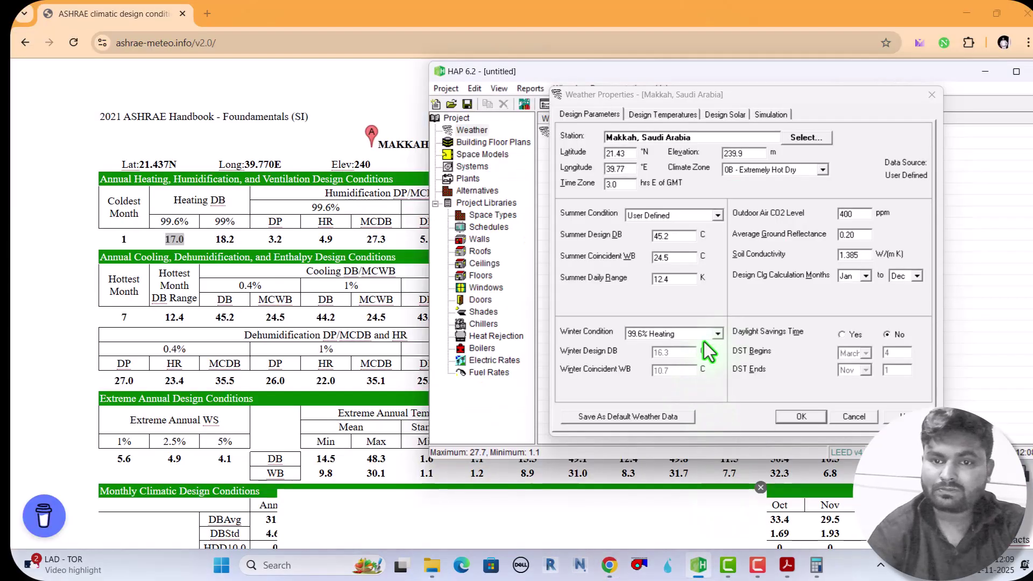
{"action": "left_click", "coordinate": [718, 334]}
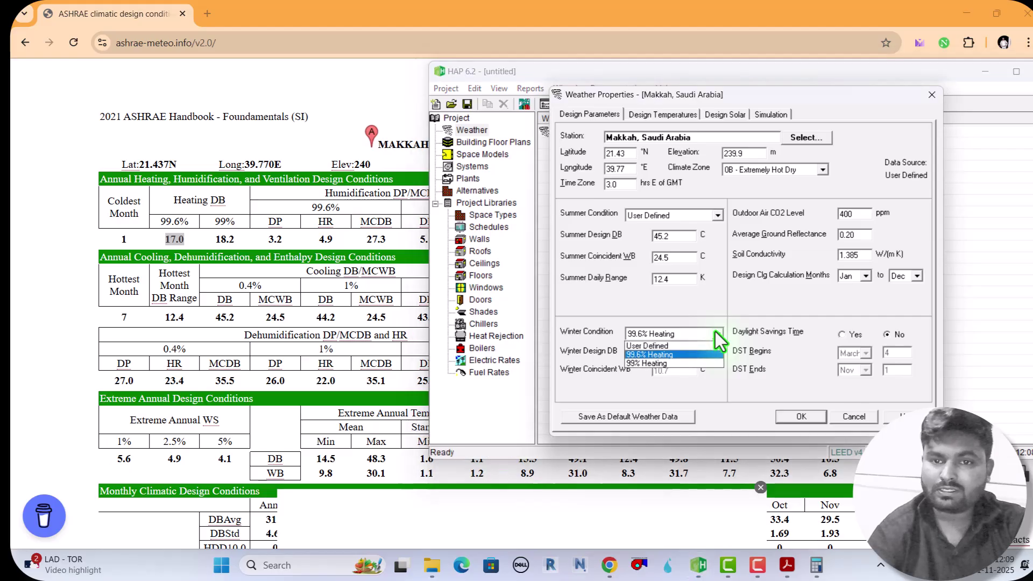
{"action": "left_click", "coordinate": [681, 345]}
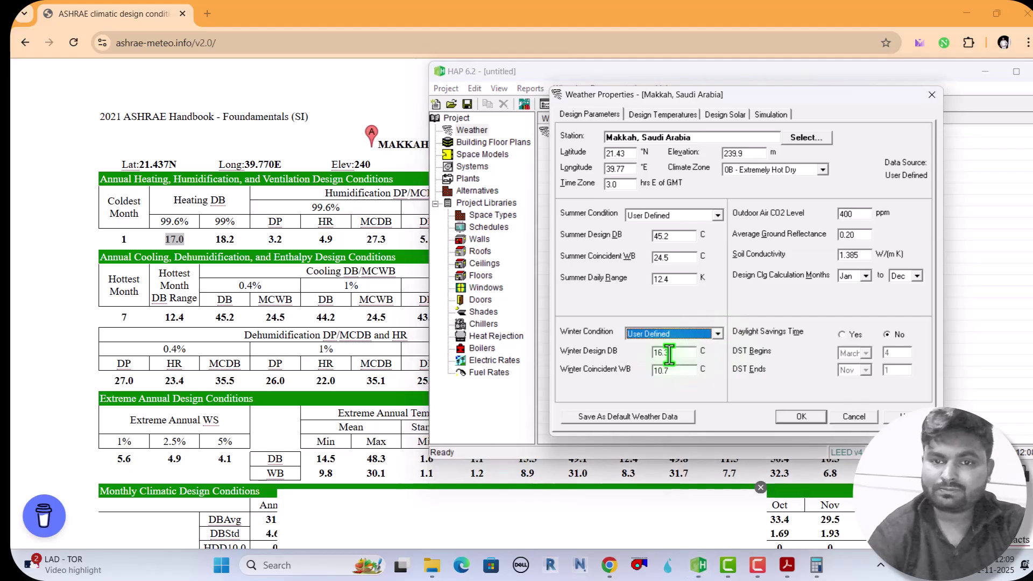
{"action": "left_click", "coordinate": [668, 353]}
{"action": "type", "text": "17"}
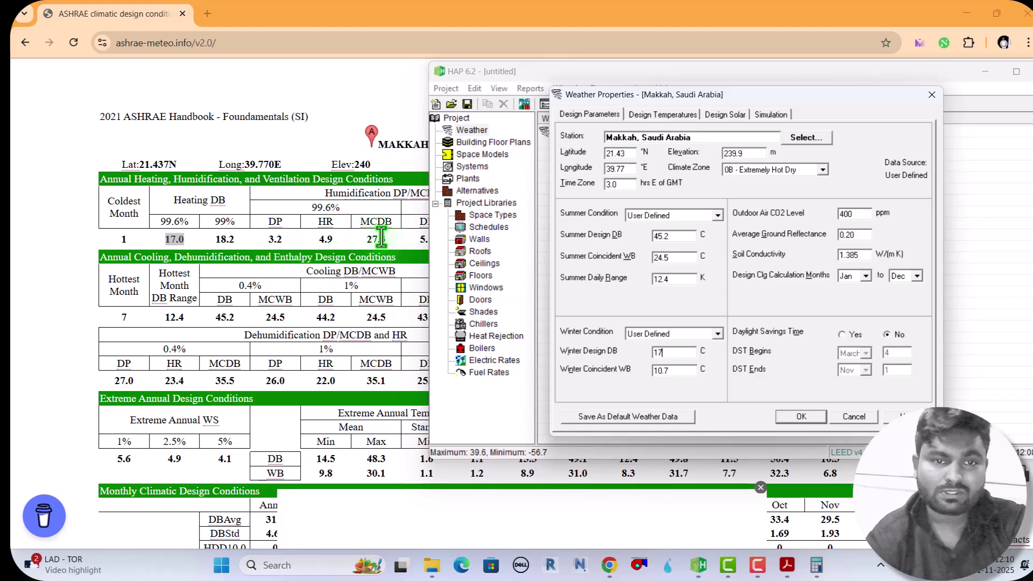
{"action": "mouse_move", "coordinate": [383, 236]}
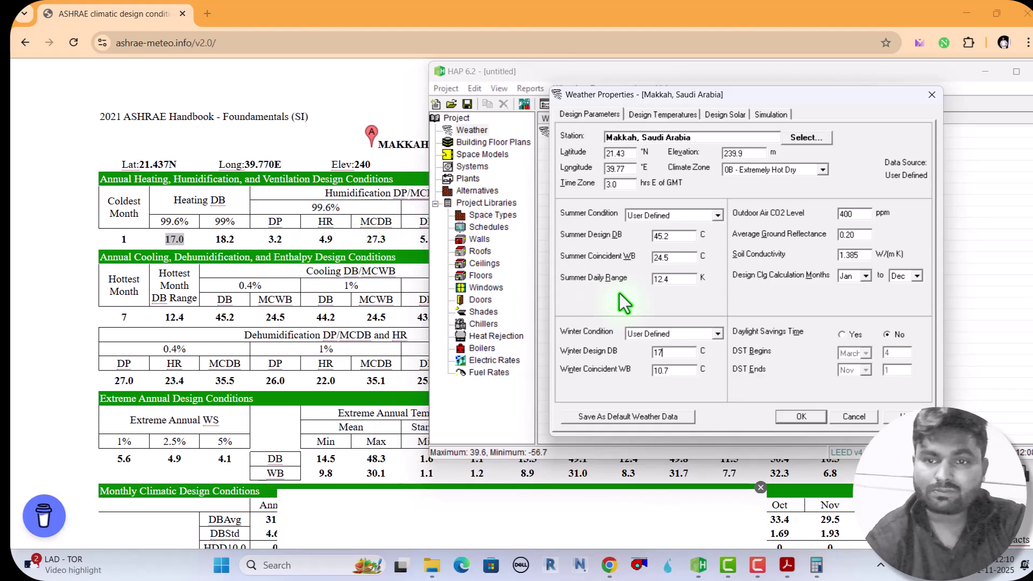
Enter the 17.0 °C heating dry-bulb as Tdb in the Psychrometric Calculator
{"action": "left_click", "coordinate": [290, 160]}
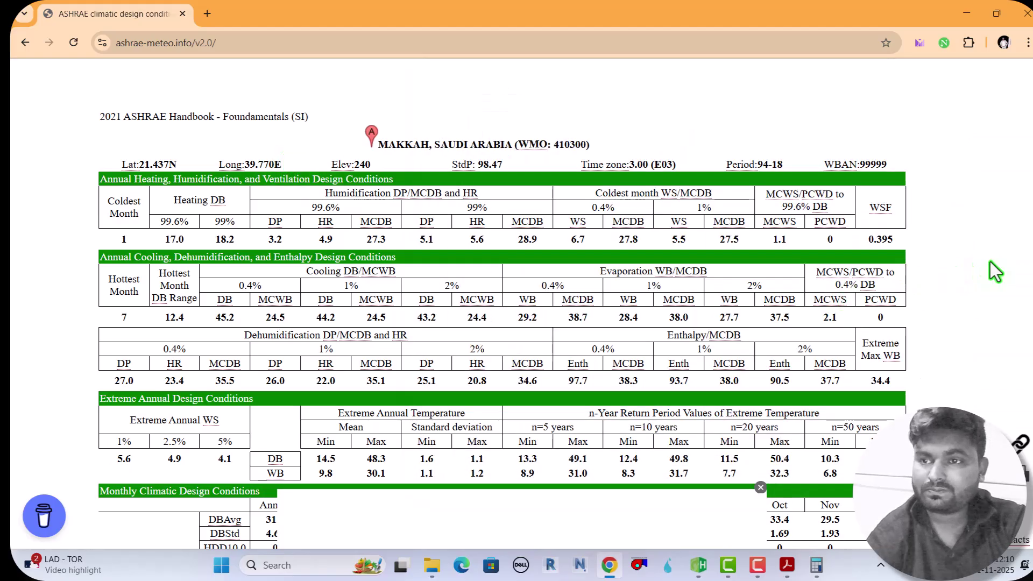
{"action": "scroll", "coordinate": [516, 302], "scroll_direction": "up", "scroll_amount": 6}
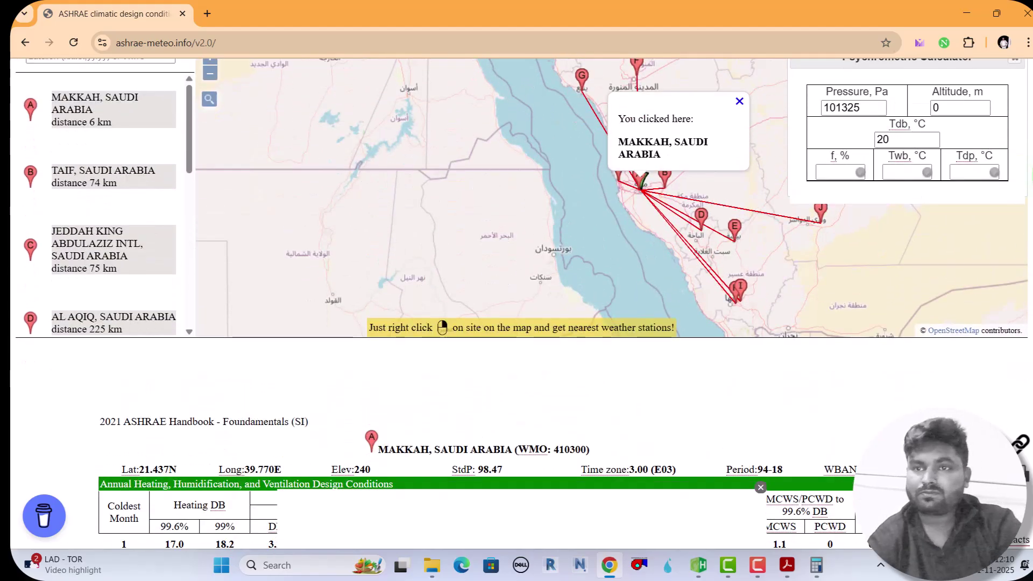
{"action": "scroll", "coordinate": [516, 302], "scroll_direction": "up", "scroll_amount": 1}
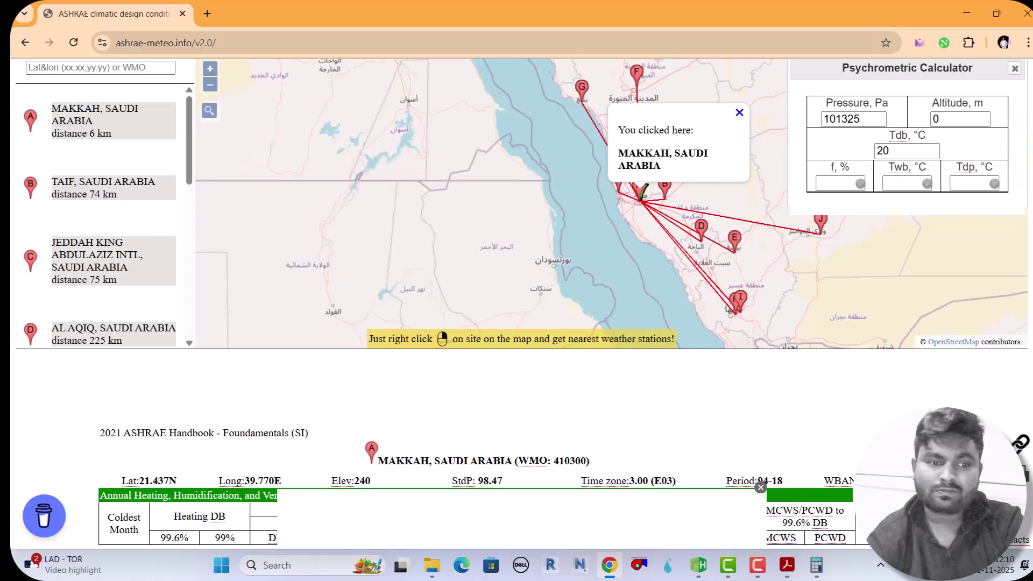
{"action": "scroll", "coordinate": [726, 312], "scroll_direction": "down", "scroll_amount": 5}
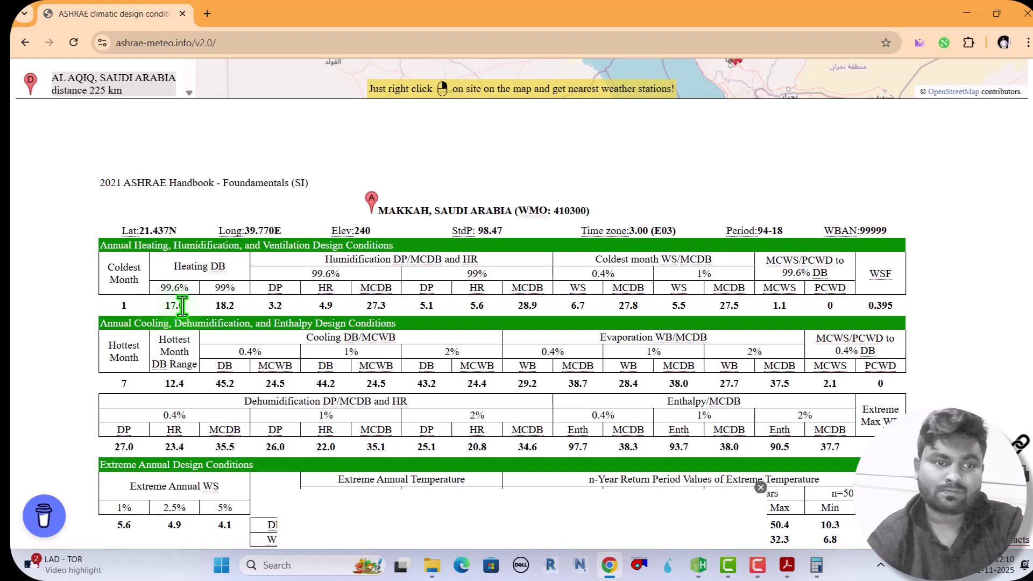
{"action": "double_click", "coordinate": [177, 305]}
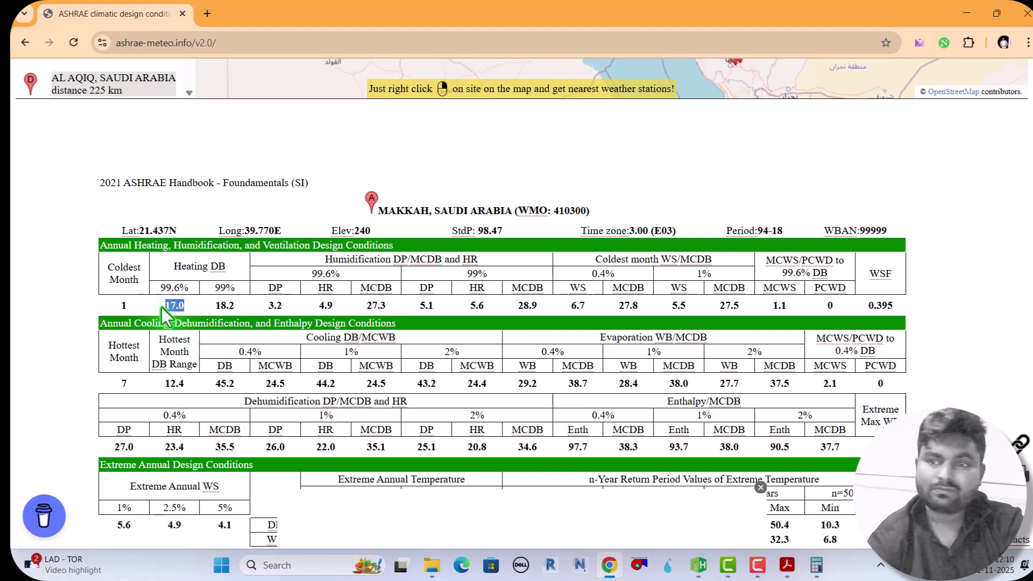
{"action": "scroll", "coordinate": [914, 215], "scroll_direction": "up", "scroll_amount": 6}
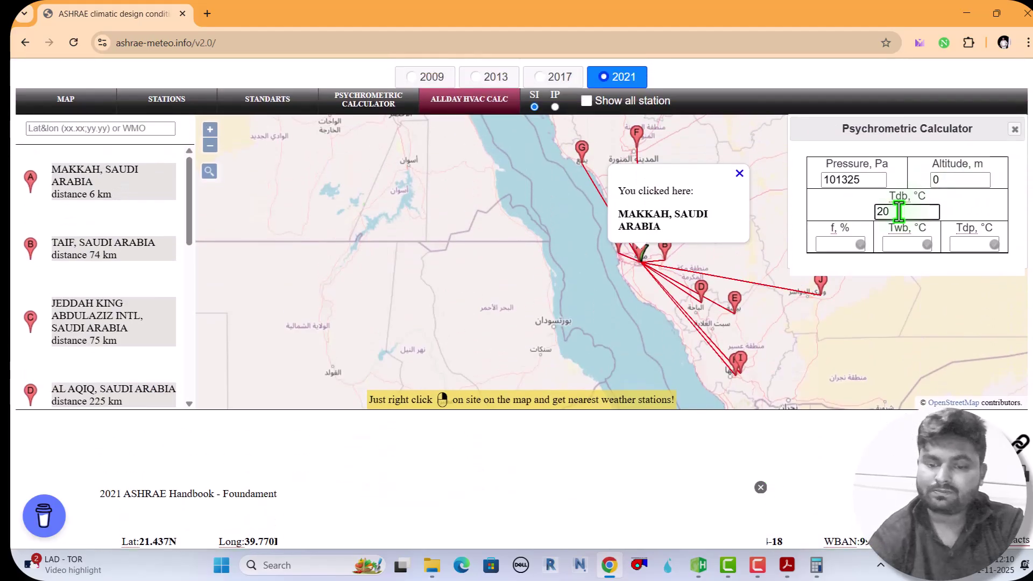
{"action": "key", "text": "ctrl+a"}
{"action": "type", "text": "17"}
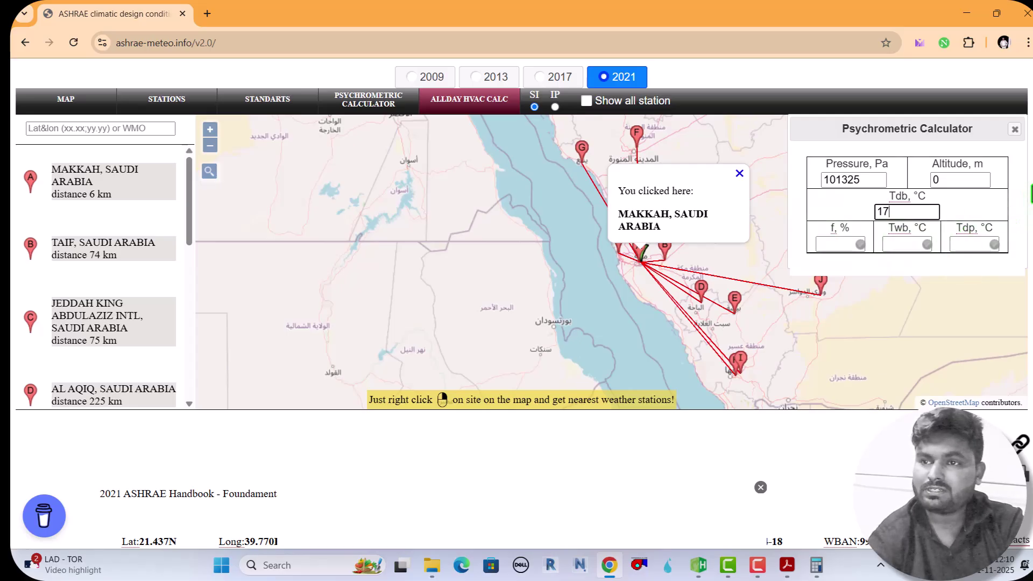
Add the 3.2 °C dew point and compute the wet bulb, giving 10.0 °C
{"action": "scroll", "coordinate": [430, 183], "scroll_direction": "down", "scroll_amount": 6}
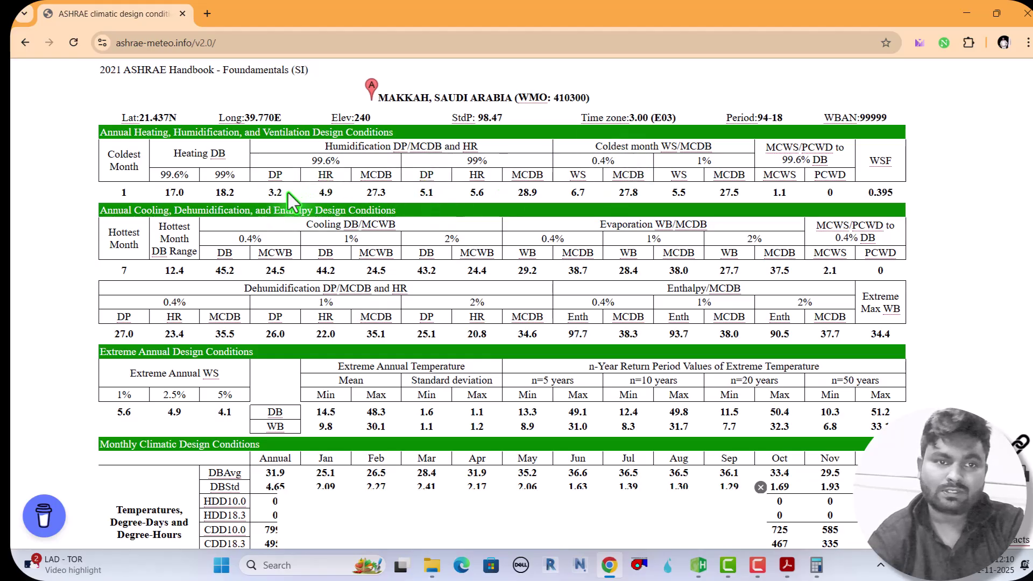
{"action": "double_click", "coordinate": [277, 193]}
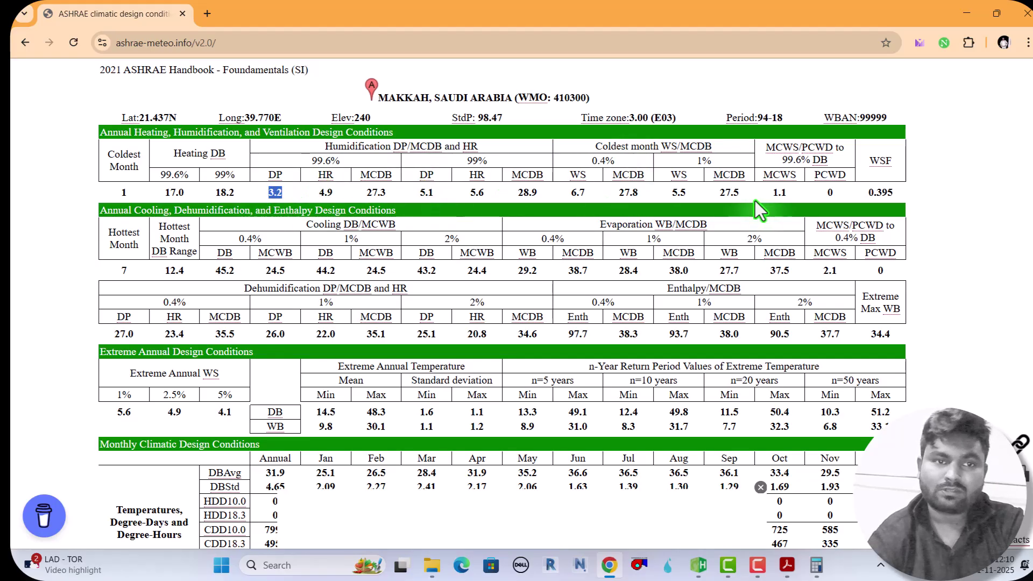
{"action": "scroll", "coordinate": [516, 301], "scroll_direction": "up", "scroll_amount": 8}
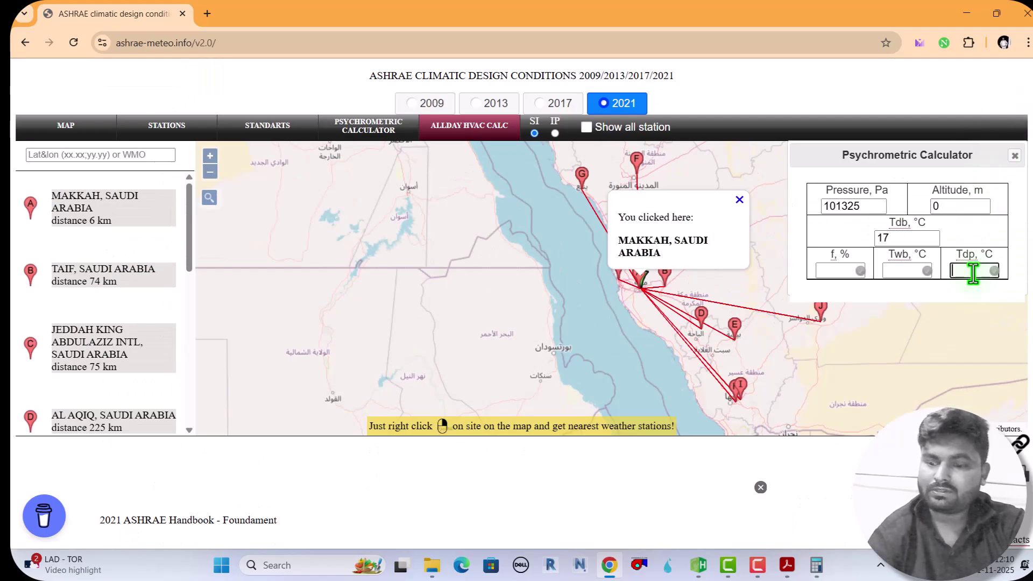
{"action": "left_click", "coordinate": [903, 272]}
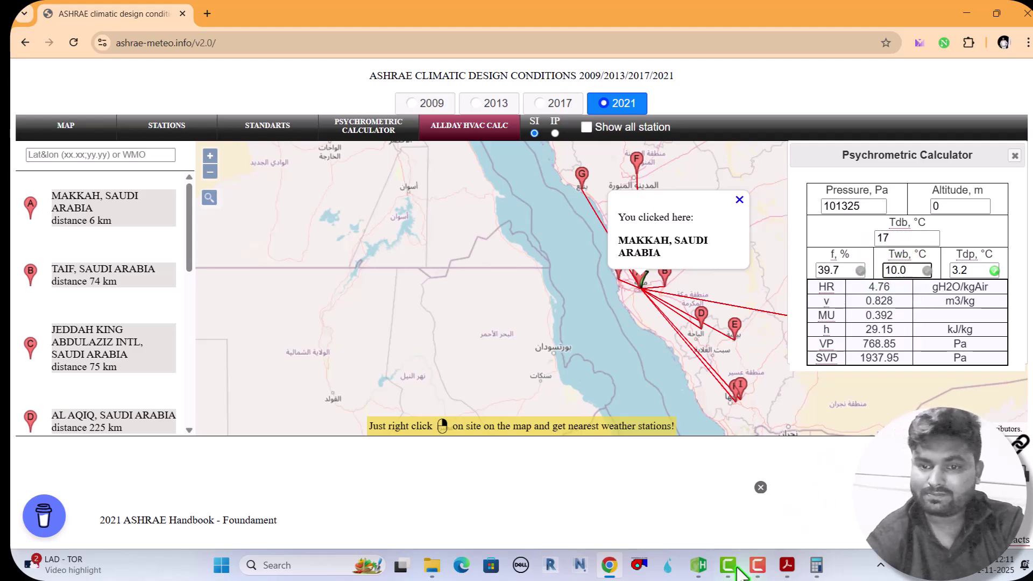
{"action": "mouse_move", "coordinate": [698, 565]}
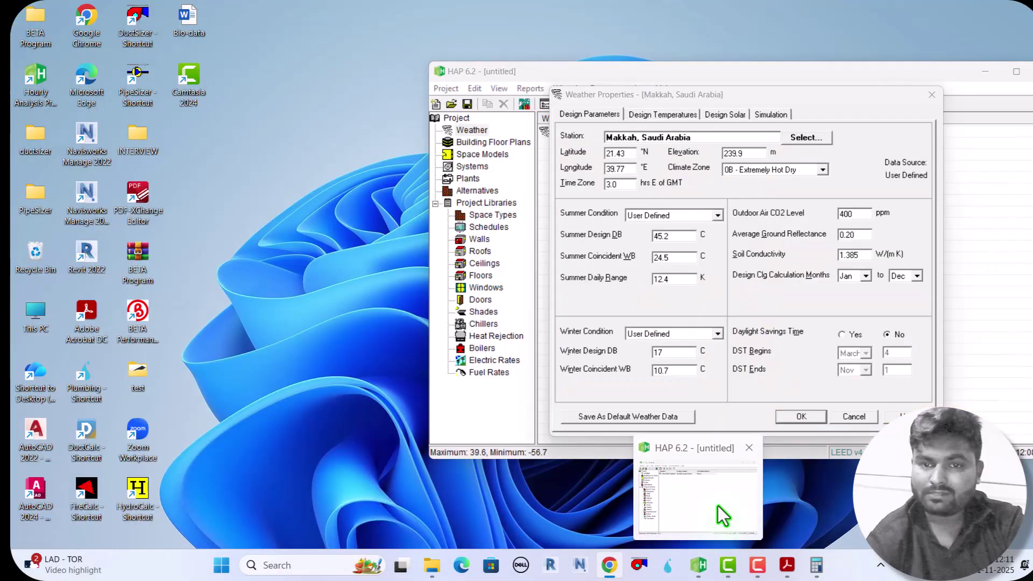
{"action": "left_click", "coordinate": [717, 505]}
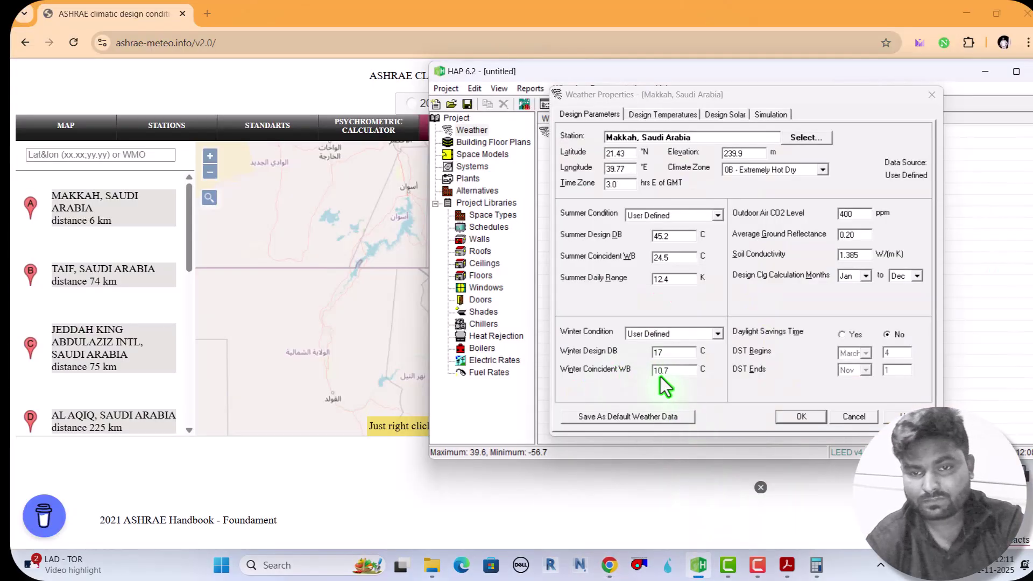
Select the Winter Coincident WB value 10.7 so it can be replaced with 10
{"action": "left_click", "coordinate": [672, 370]}
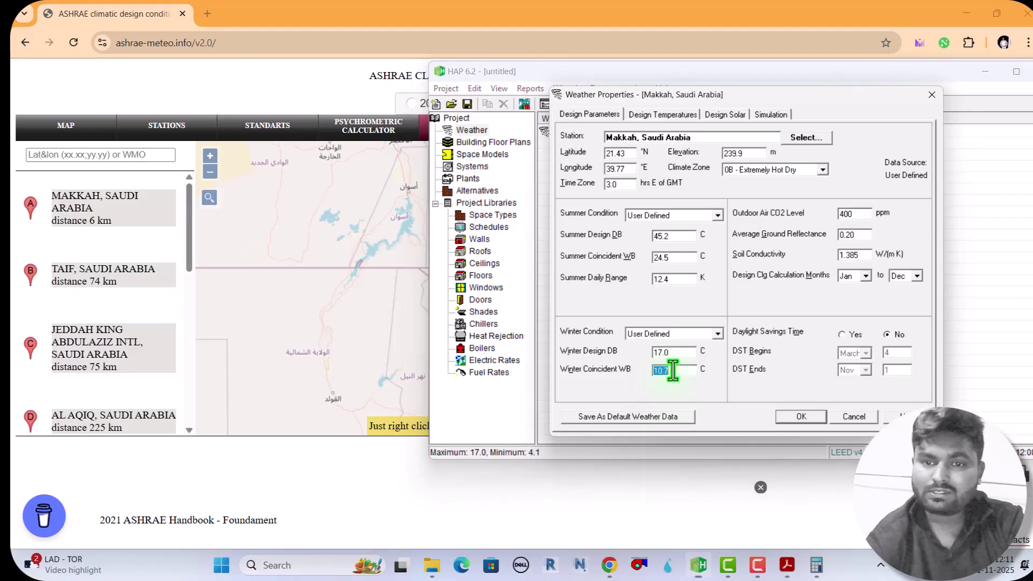
{"action": "double_click", "coordinate": [673, 371]}
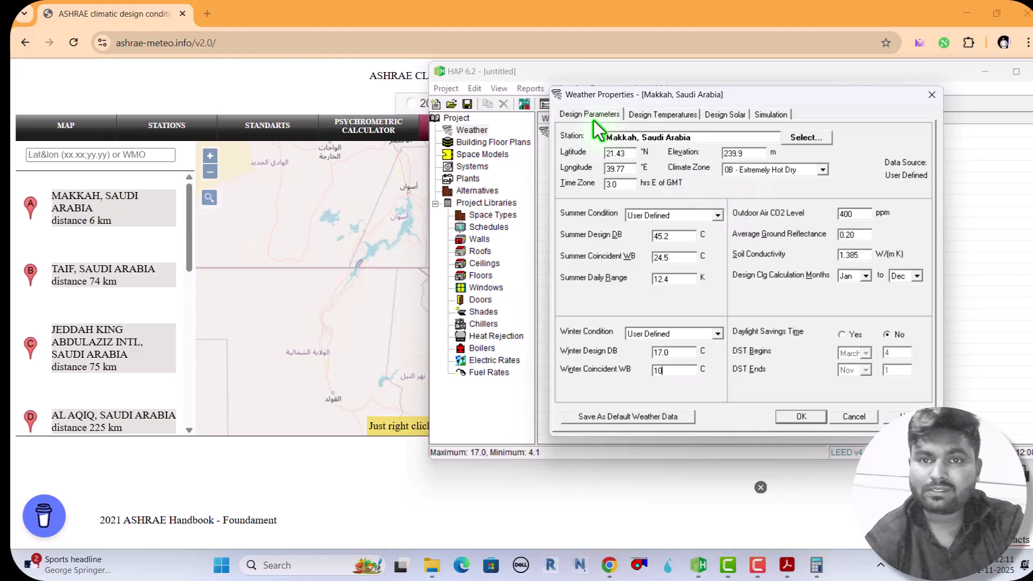
Google 'makkah saudi arabia climatic zone 1a' and scan the results
{"action": "left_click", "coordinate": [207, 22]}
{"action": "left_click", "coordinate": [207, 22]}
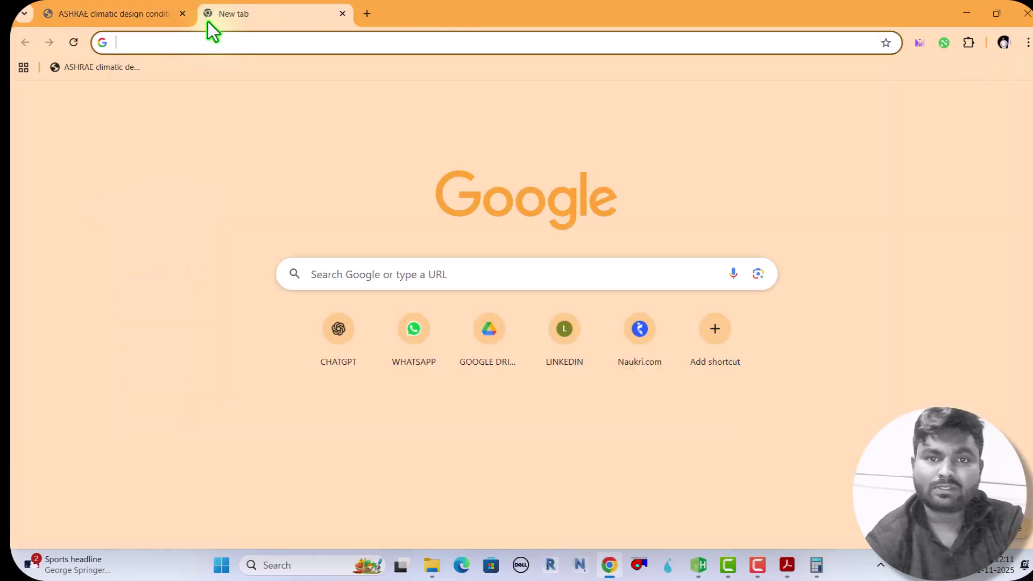
{"action": "left_click", "coordinate": [353, 272]}
{"action": "type", "text": "makkah s"}
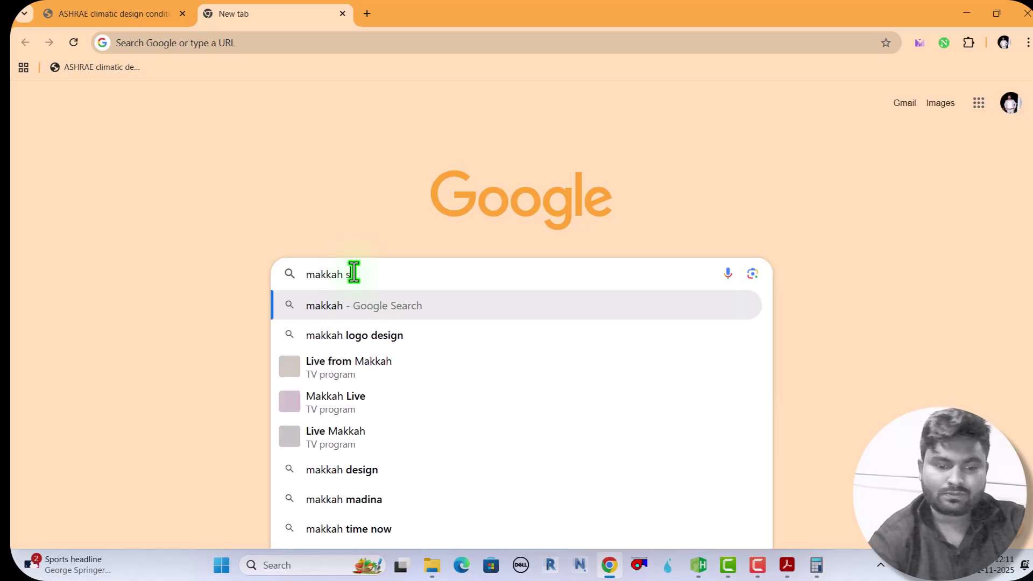
{"action": "type", "text": "audi arabia "}
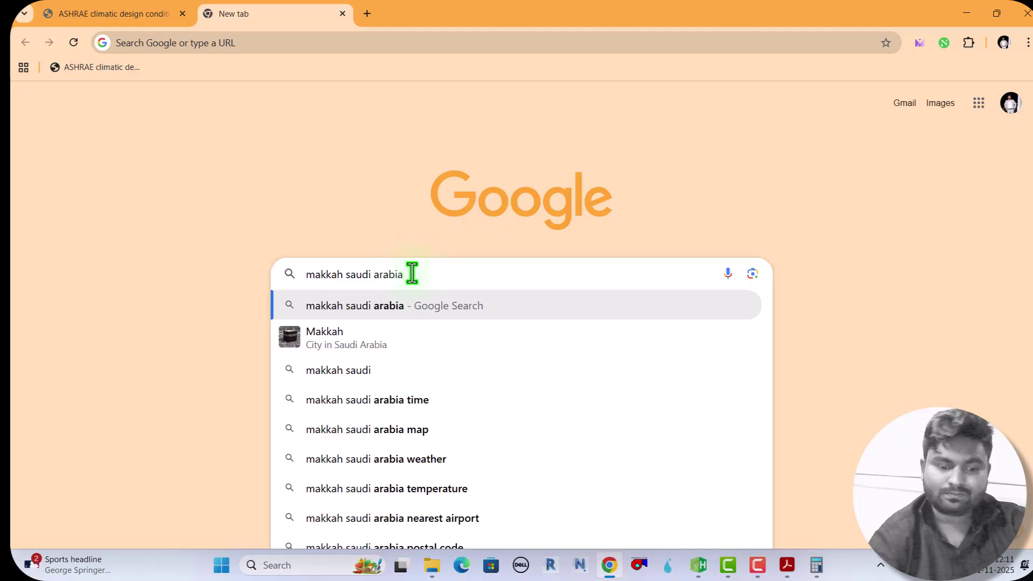
{"action": "type", "text": "climatic"}
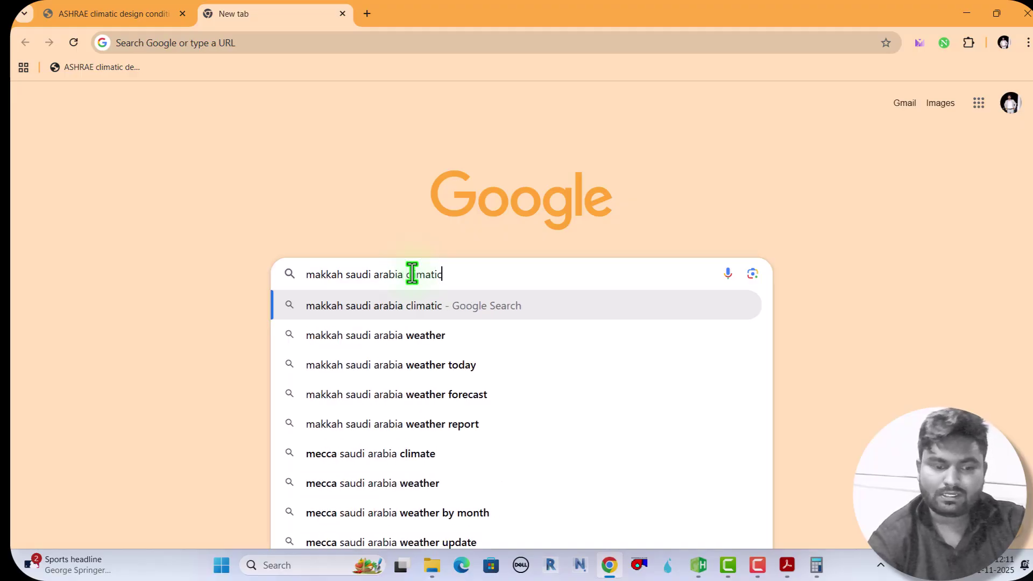
{"action": "type", "text": "ic"}
{"action": "key", "text": "BackSpace"}
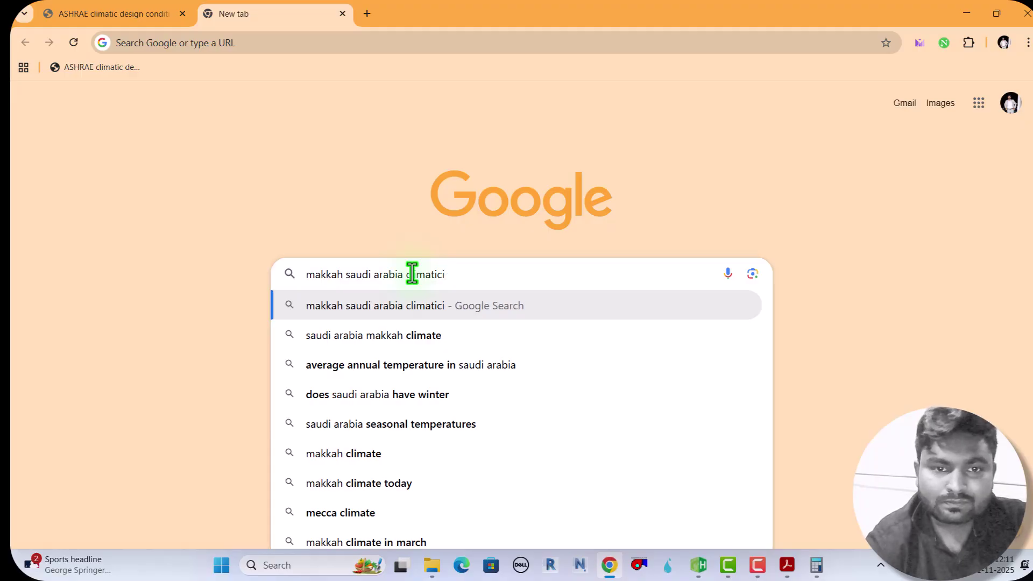
{"action": "key", "text": "BackSpace"}
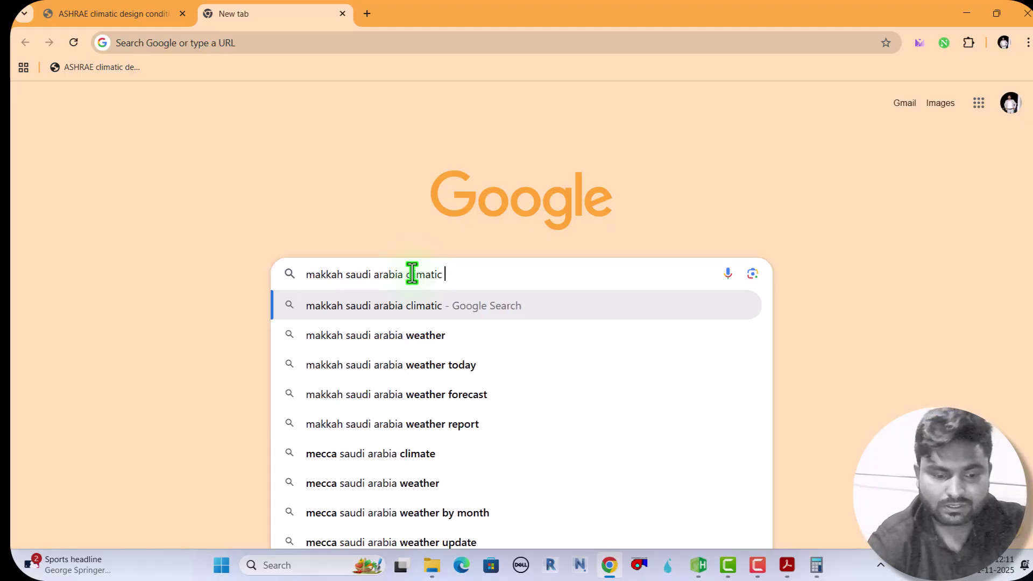
{"action": "type", "text": "zone 1a"}
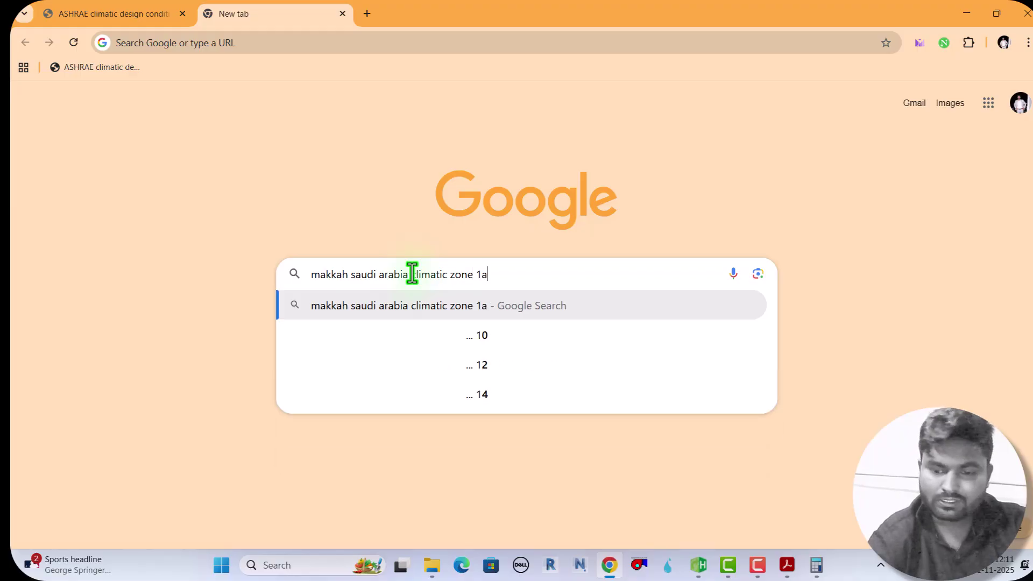
{"action": "key", "text": "Return"}
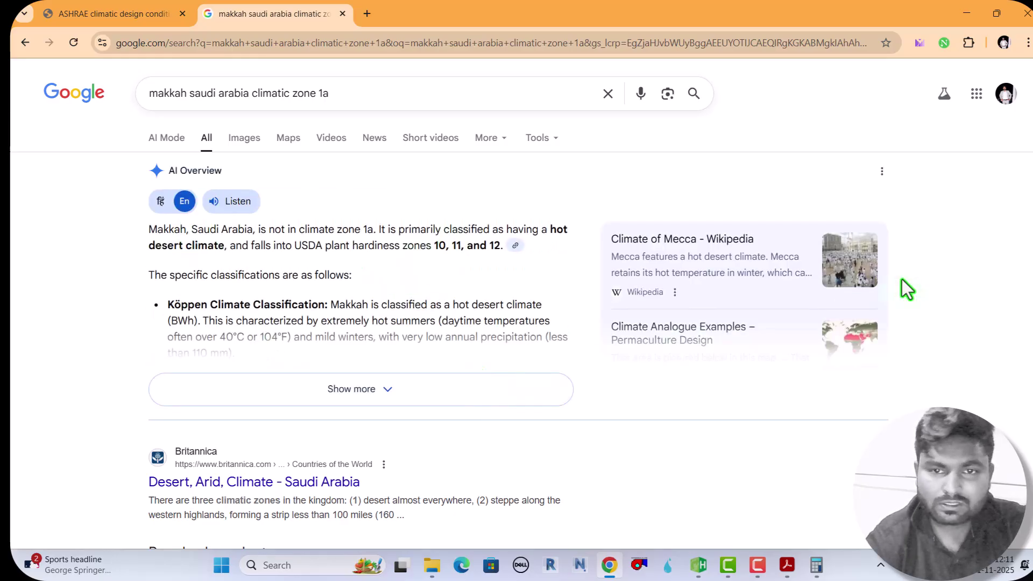
{"action": "scroll", "coordinate": [516, 302], "scroll_direction": "down", "scroll_amount": 6}
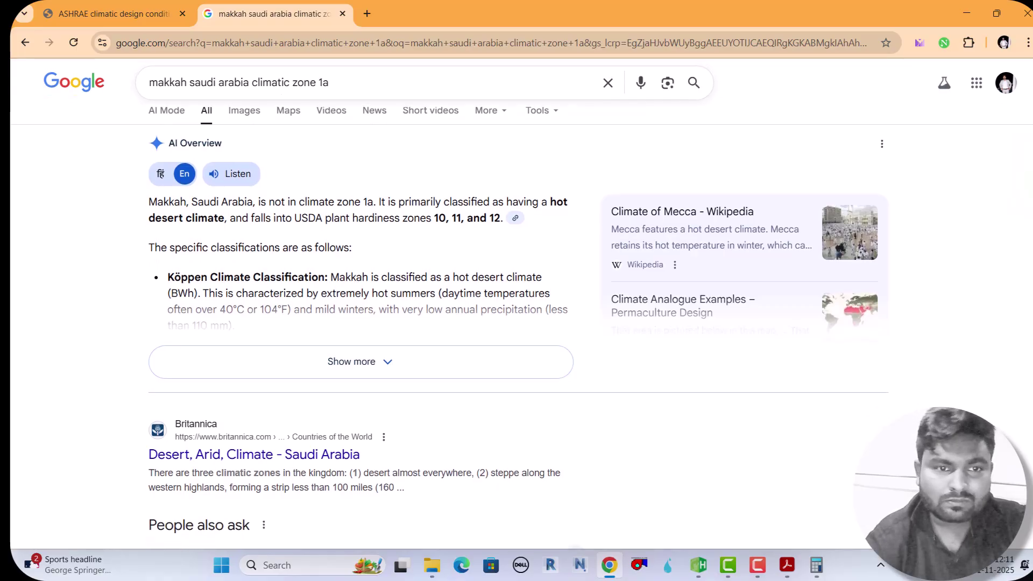
{"action": "scroll", "coordinate": [516, 301], "scroll_direction": "down", "scroll_amount": 5}
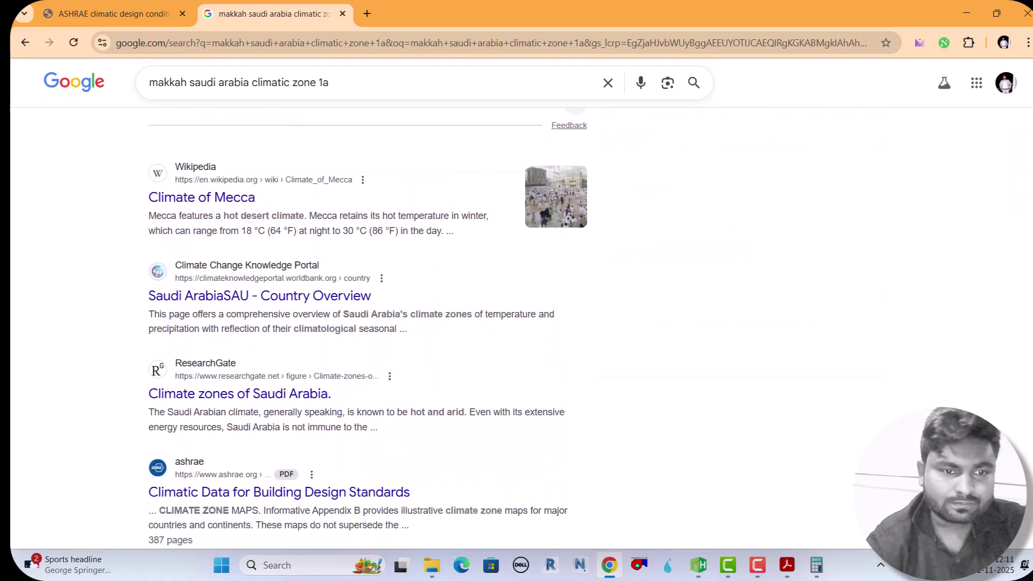
{"action": "scroll", "coordinate": [368, 328], "scroll_direction": "down", "scroll_amount": 5}
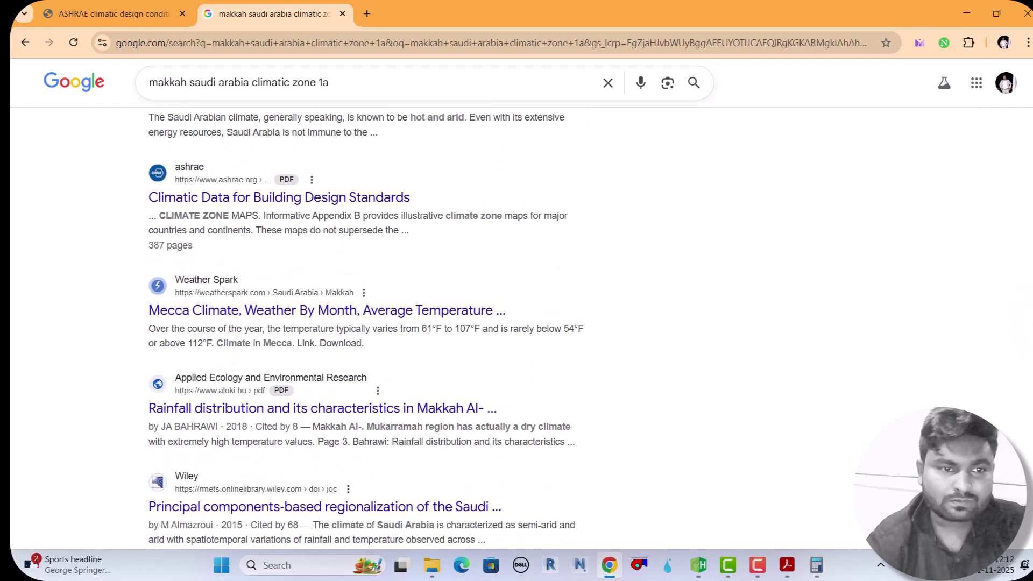
{"action": "scroll", "coordinate": [365, 322], "scroll_direction": "up", "scroll_amount": 17}
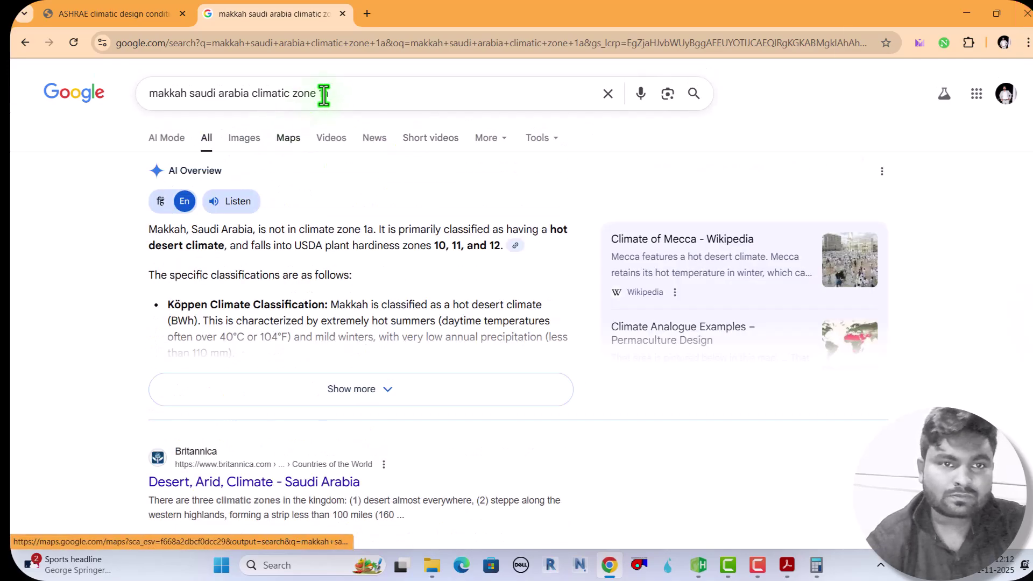
Refine the search to 'climatic zone 1A', then 'makkah 1A', expanding the AI Overview
{"action": "left_click", "coordinate": [331, 92]}
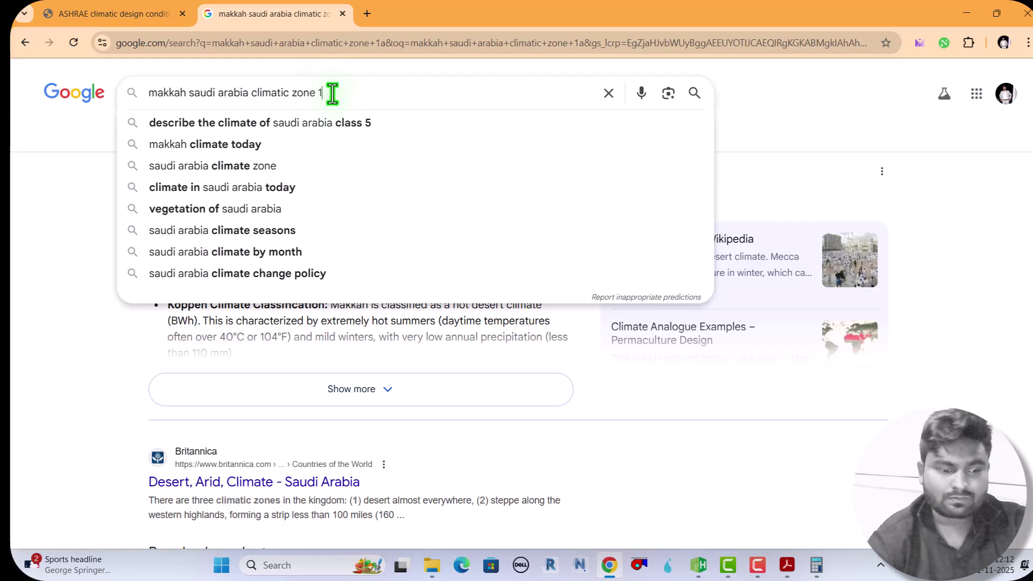
{"action": "type", "text": "A"}
{"action": "key", "text": "Return"}
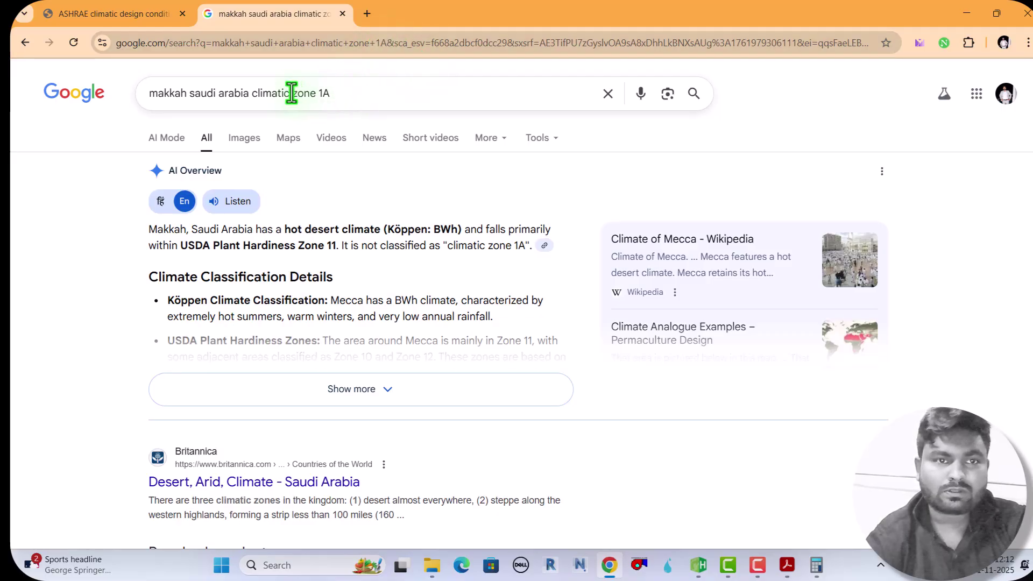
{"action": "left_click_drag", "start_coordinate": [289, 93], "coordinate": [188, 102]}
{"action": "key", "text": "Return"}
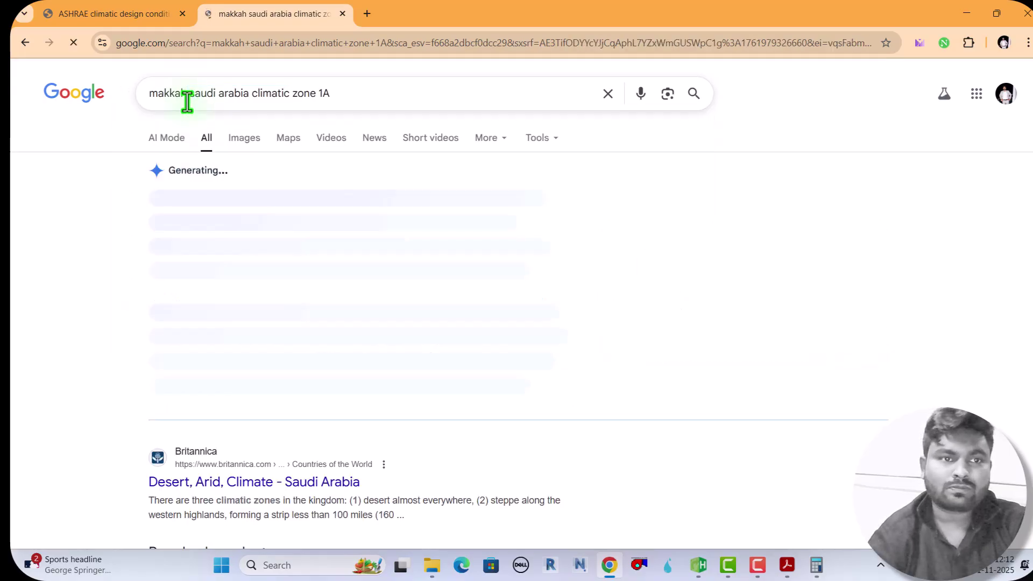
{"action": "left_click_drag", "start_coordinate": [318, 93], "coordinate": [188, 93]}
{"action": "key", "text": "BackSpace"}
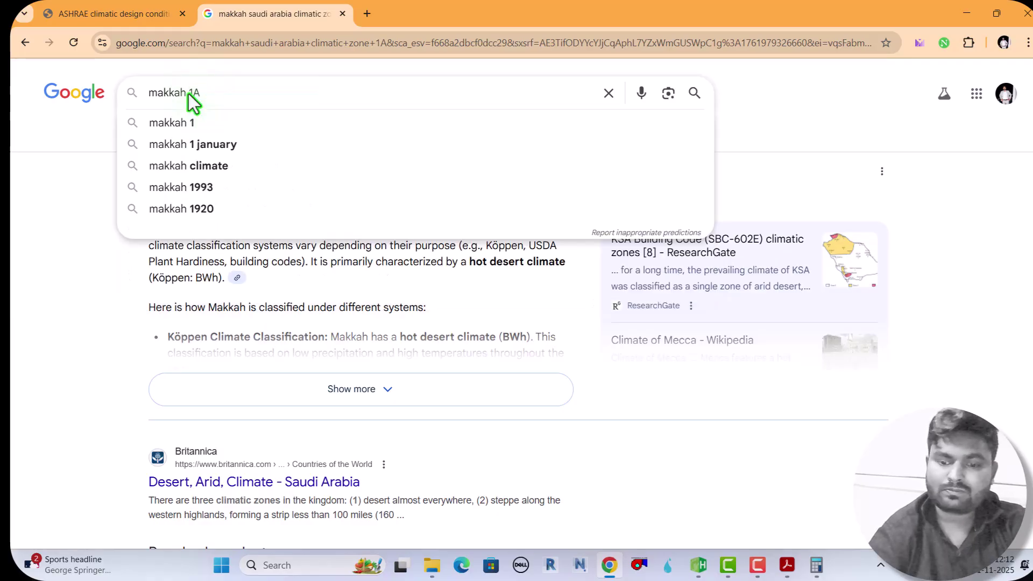
{"action": "key", "text": "Return"}
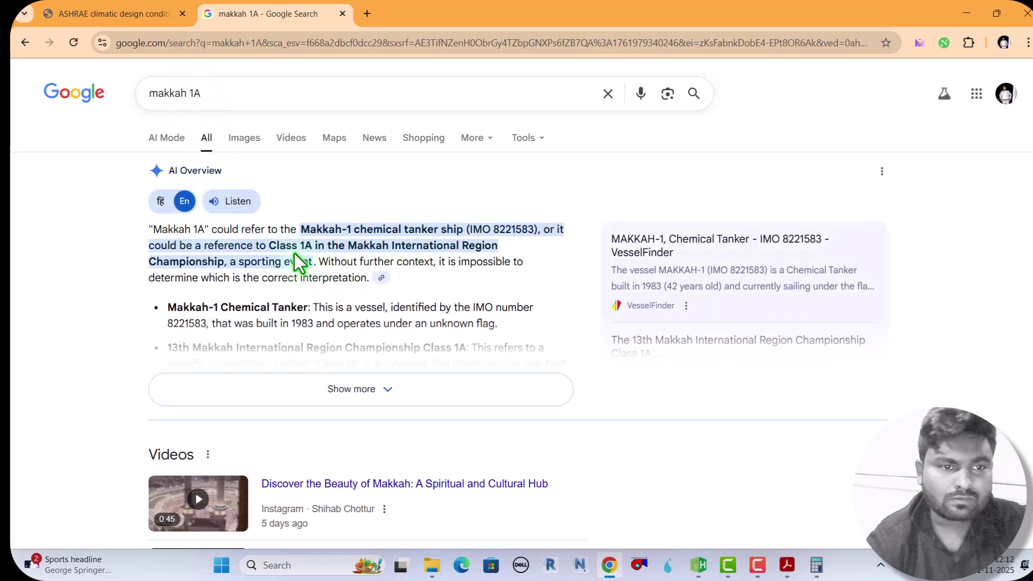
{"action": "left_click", "coordinate": [428, 402]}
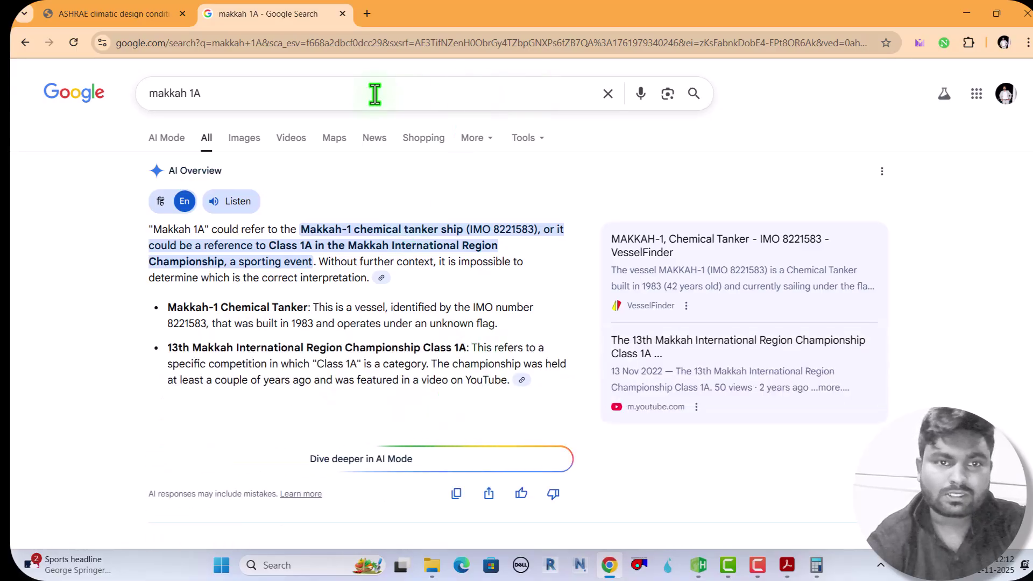
Search 'makkah weather zone 1A' and read the expanded AI Overview
{"action": "left_click", "coordinate": [195, 92]}
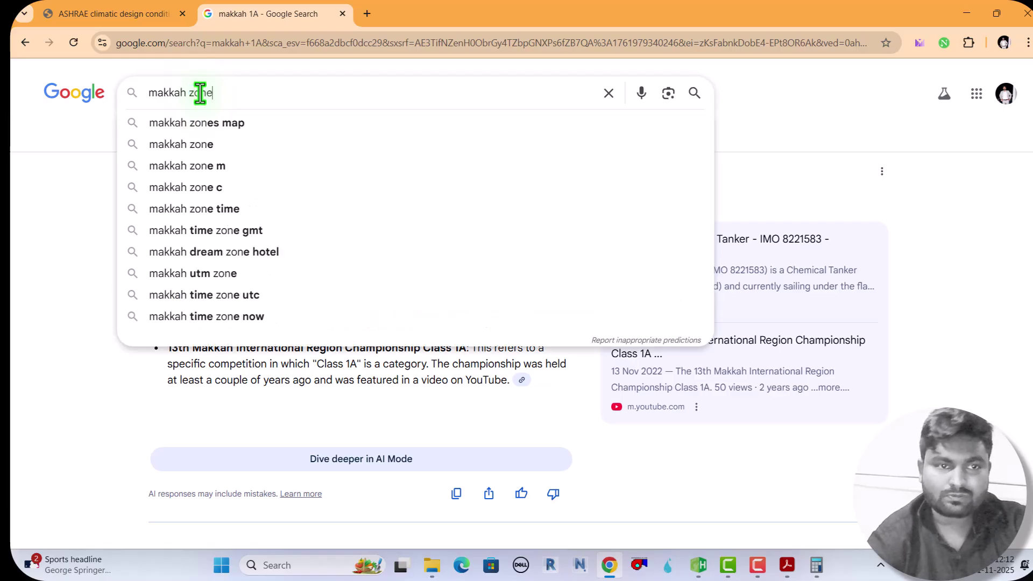
{"action": "key", "text": "BackSpace"}
{"action": "key", "text": "BackSpace"}
{"action": "type", "text": "weather"}
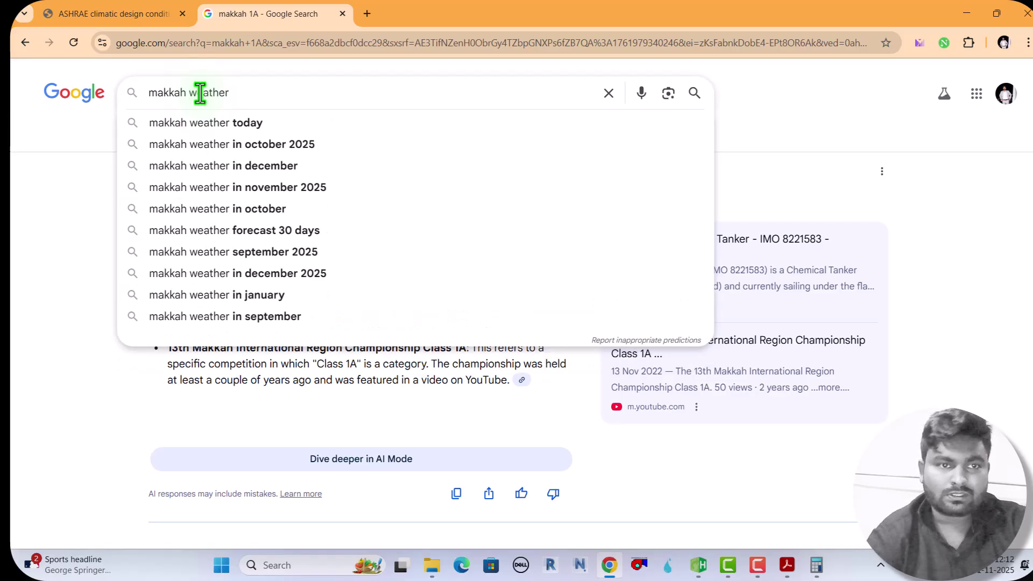
{"action": "type", "text": " zon"}
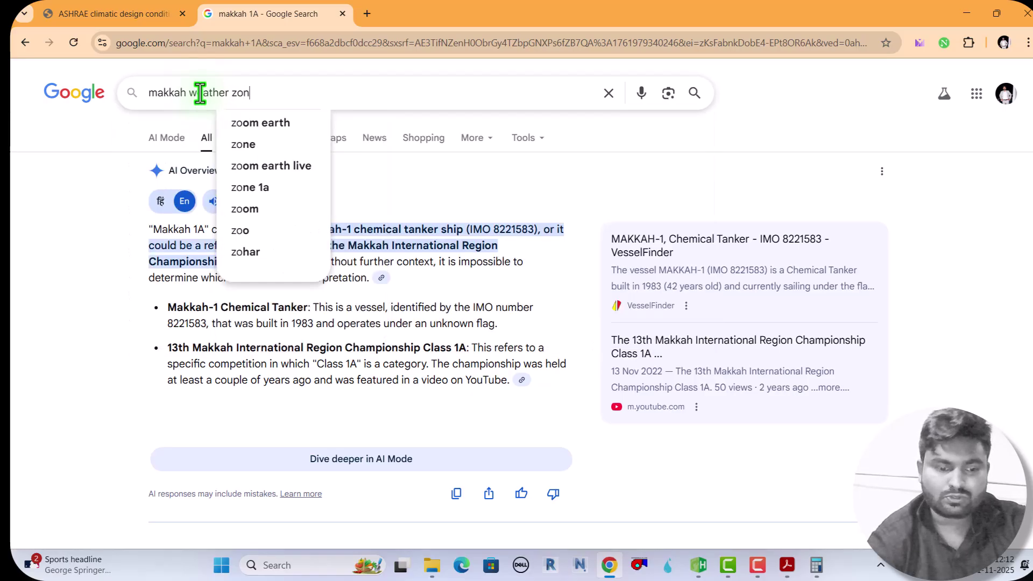
{"action": "type", "text": "e 1A"}
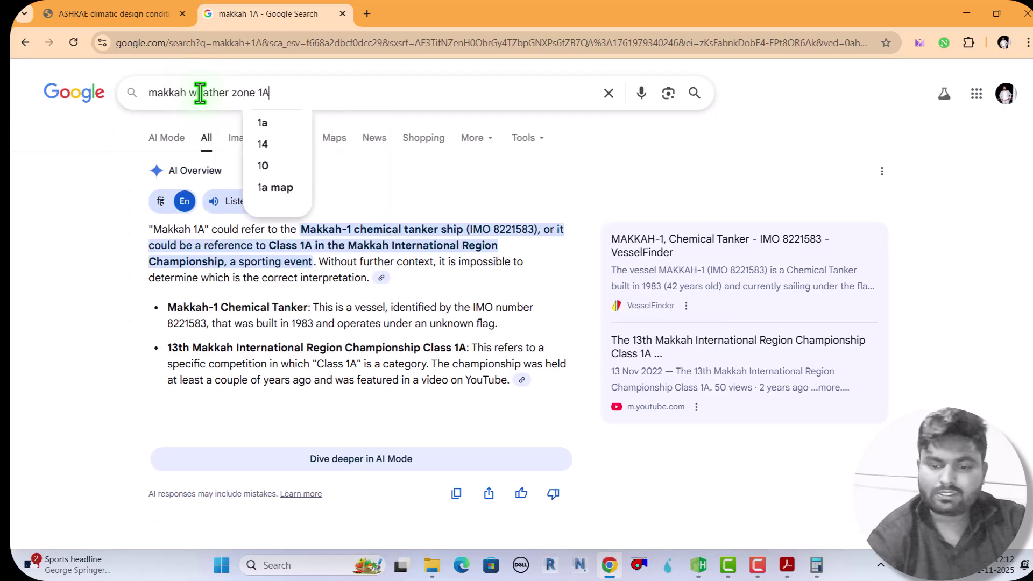
{"action": "key", "text": "Return"}
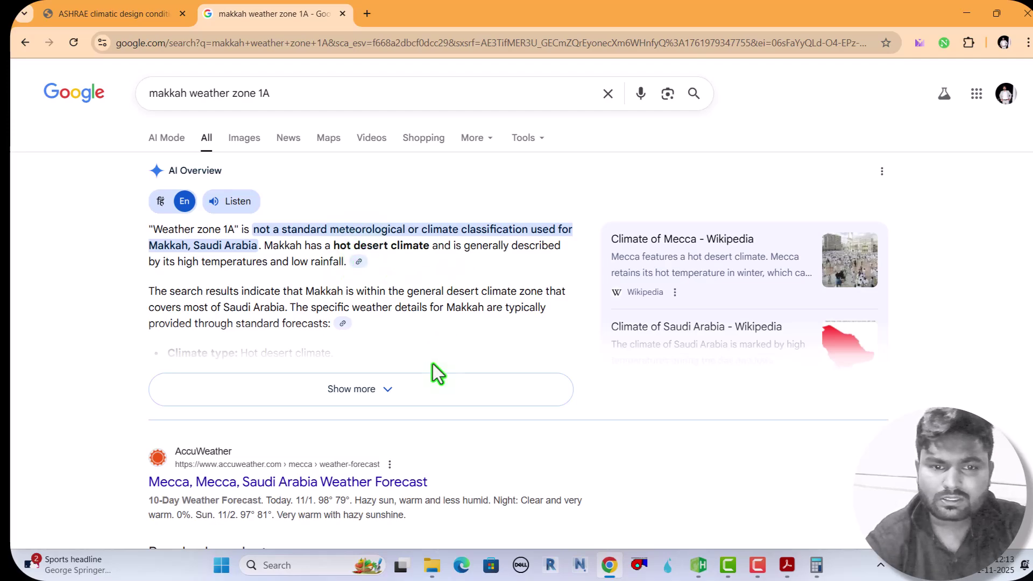
{"action": "left_click", "coordinate": [420, 397]}
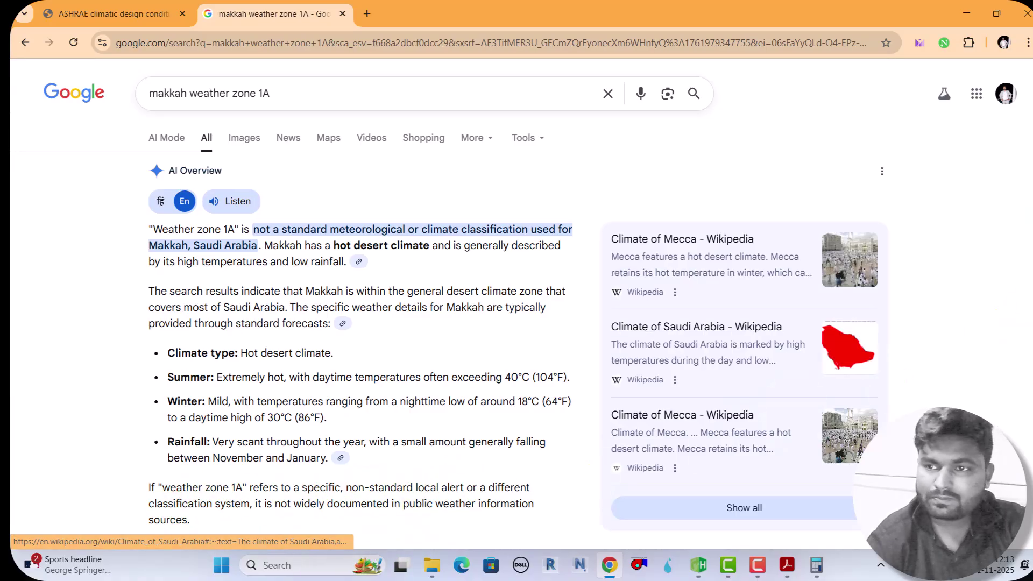
{"action": "scroll", "coordinate": [516, 309], "scroll_direction": "down", "scroll_amount": 2}
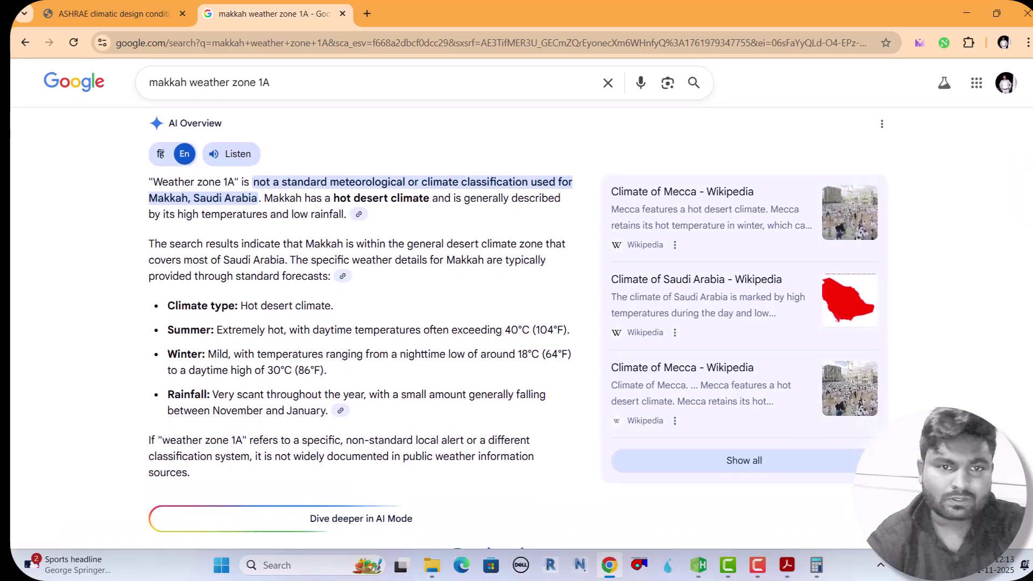
{"action": "scroll", "coordinate": [537, 484], "scroll_direction": "down", "scroll_amount": 3}
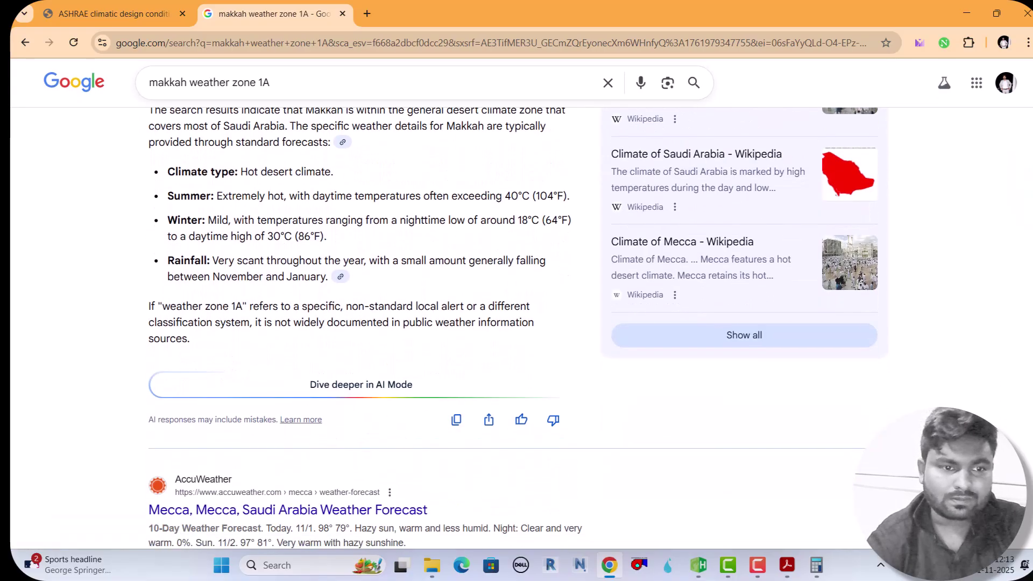
{"action": "scroll", "coordinate": [516, 323], "scroll_direction": "down", "scroll_amount": 3}
{"action": "scroll", "coordinate": [516, 323], "scroll_direction": "down", "scroll_amount": 3}
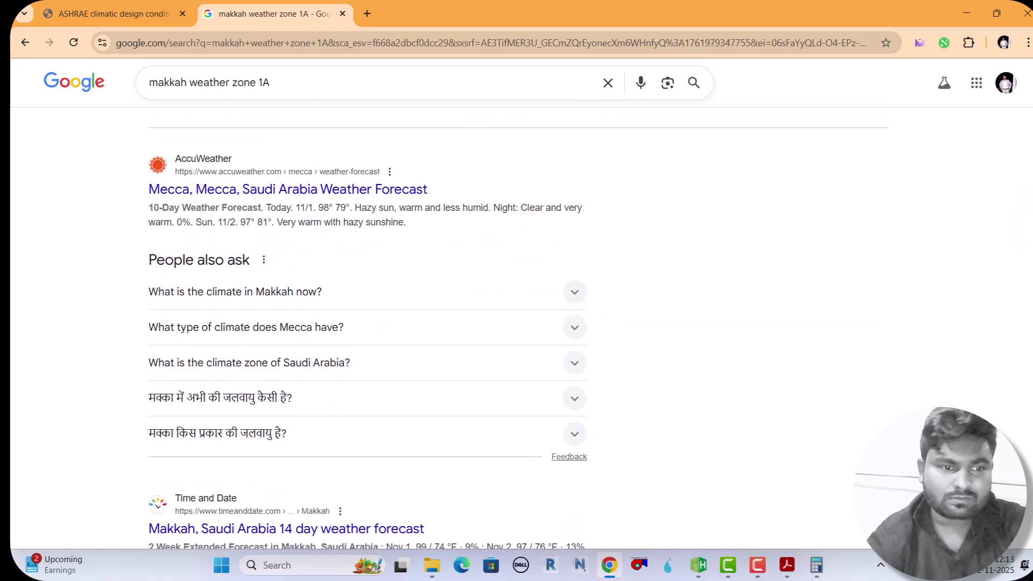
{"action": "scroll", "coordinate": [516, 323], "scroll_direction": "up", "scroll_amount": 8}
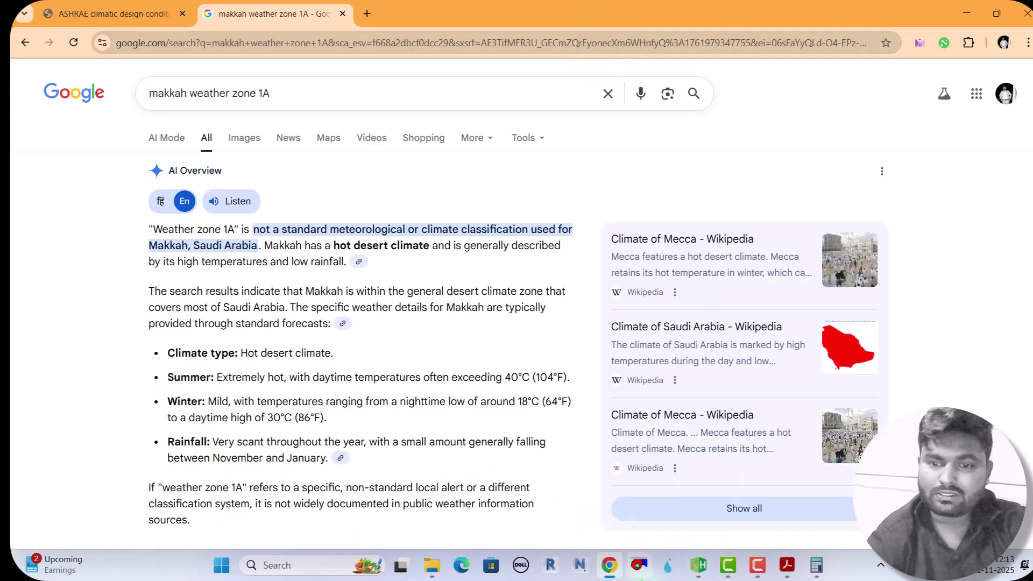
Choose climate zone 0B - Extremely Hot Dry for Makkah and accept the Weather Properties dialog
{"action": "mouse_move", "coordinate": [698, 565]}
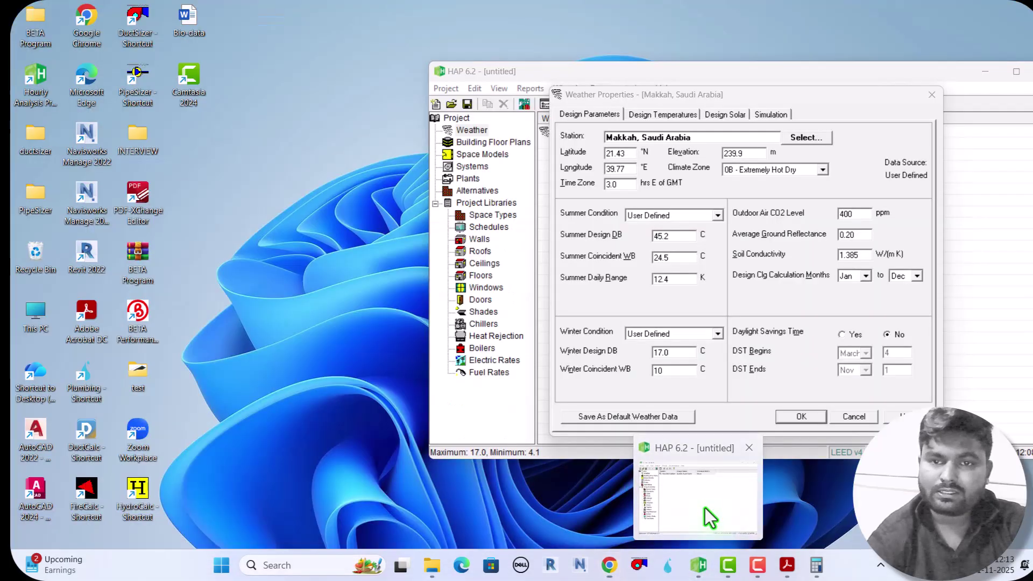
{"action": "left_click", "coordinate": [704, 508]}
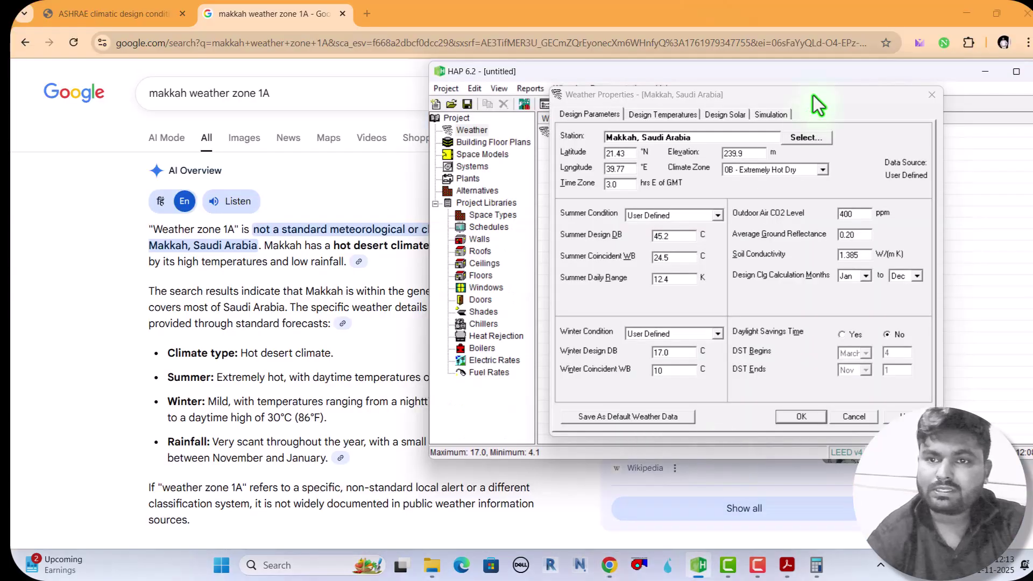
{"action": "left_click", "coordinate": [821, 174]}
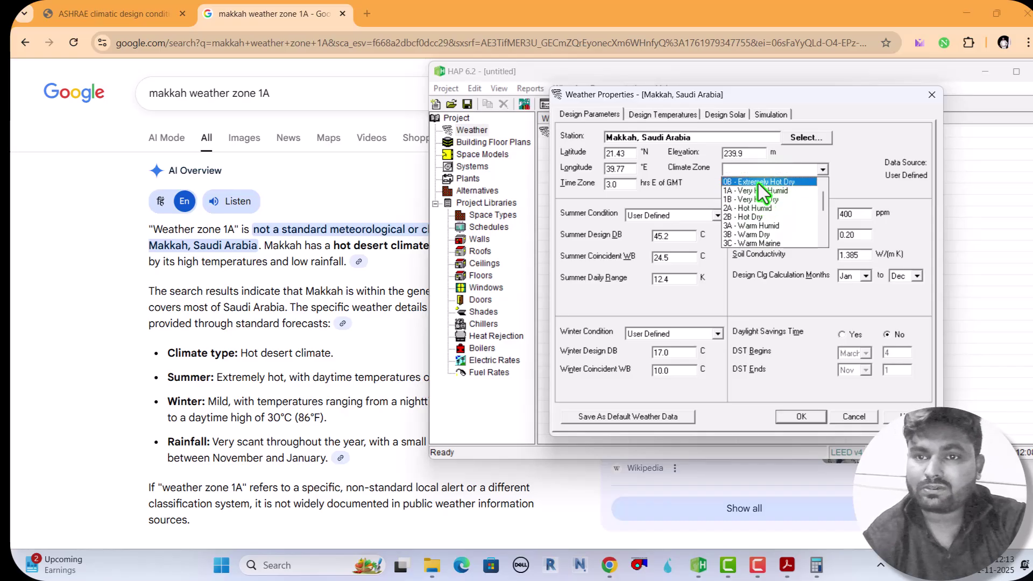
{"action": "left_click", "coordinate": [758, 182]}
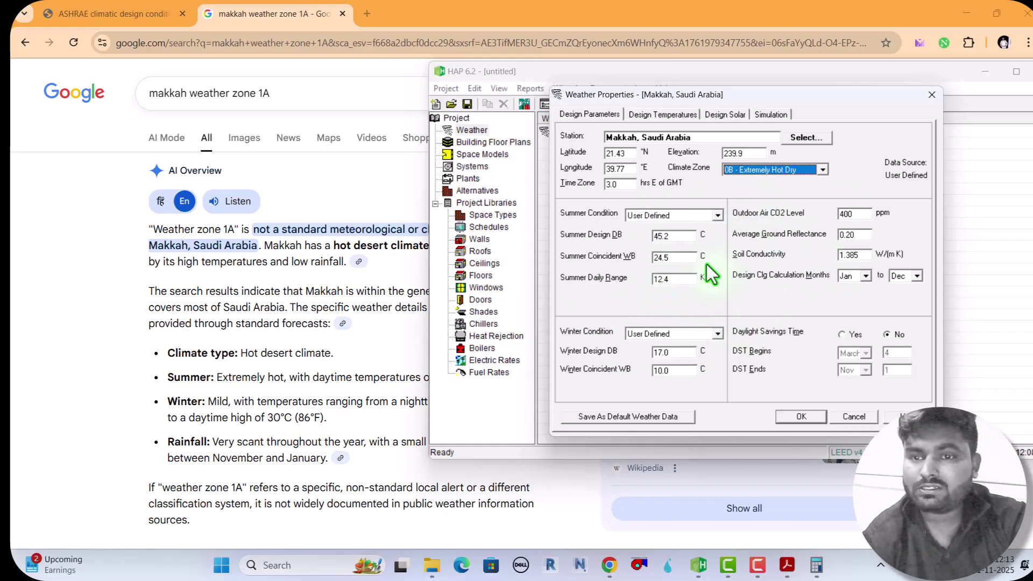
{"action": "left_click", "coordinate": [795, 416]}
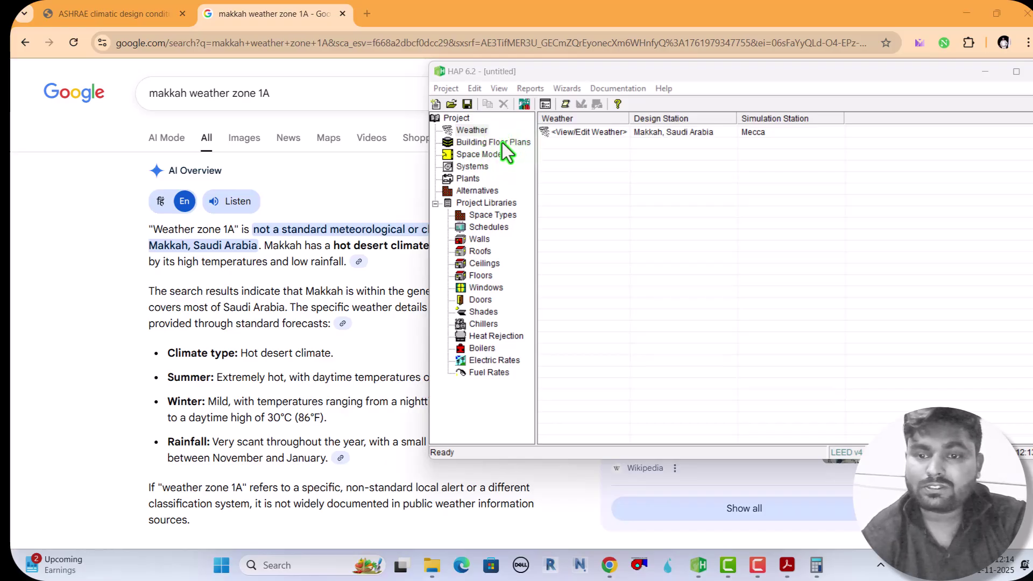
{"action": "mouse_move", "coordinate": [756, 569]}
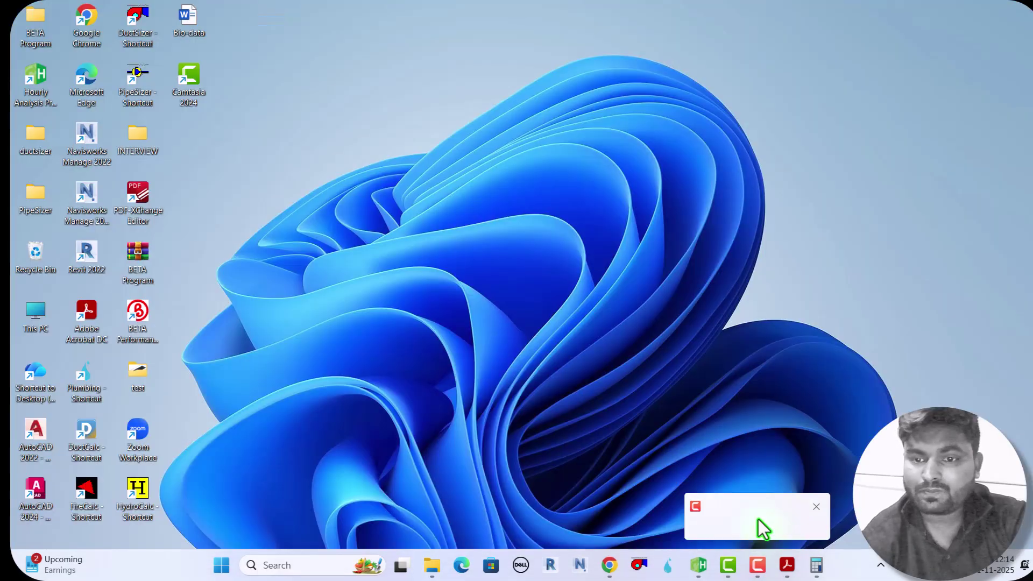
{"action": "left_click", "coordinate": [758, 518]}
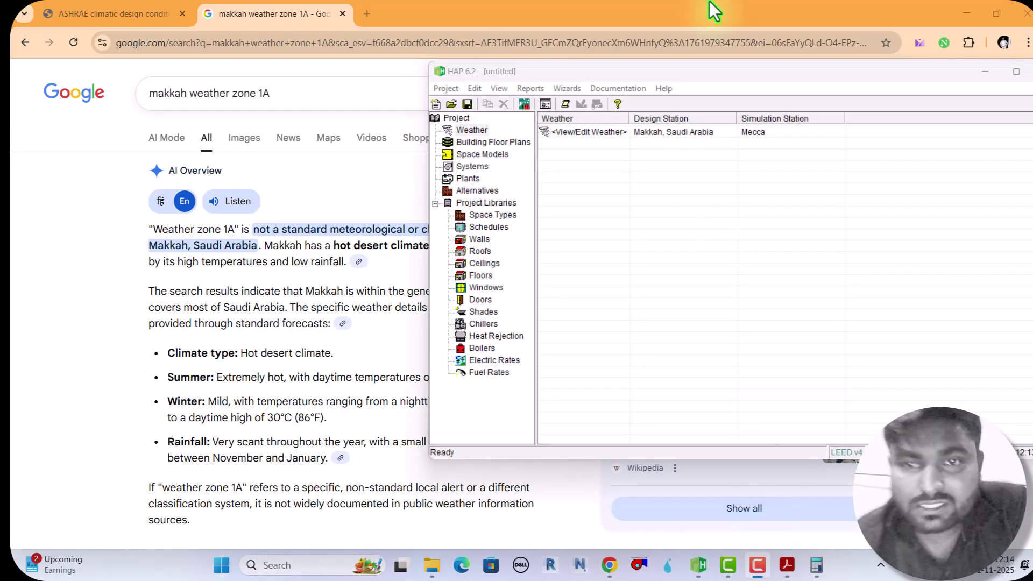